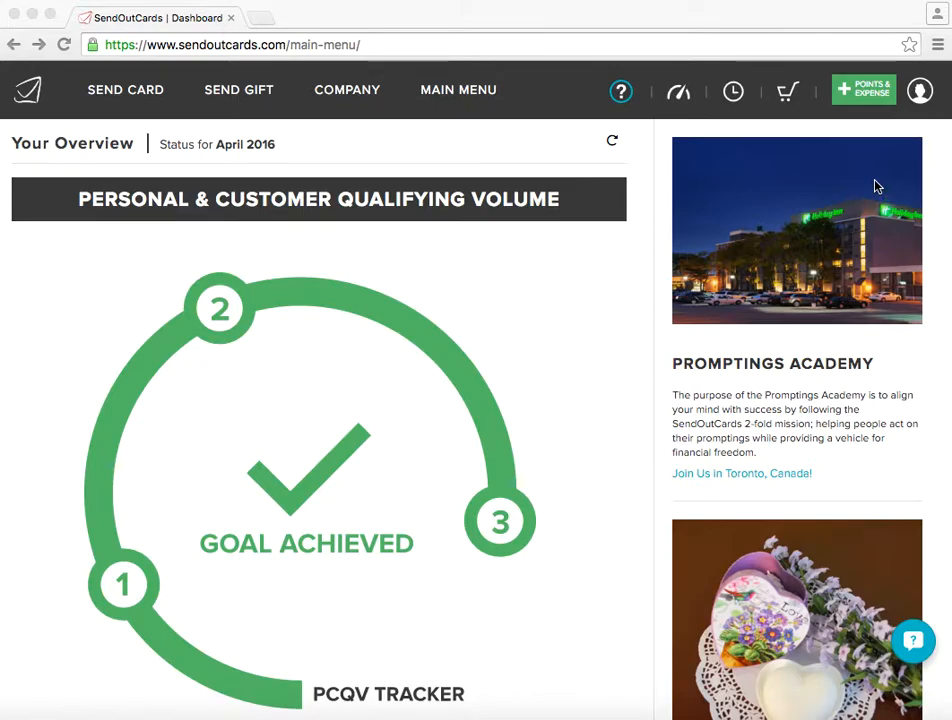
{"action": "left_click", "coordinate": [917, 94]}
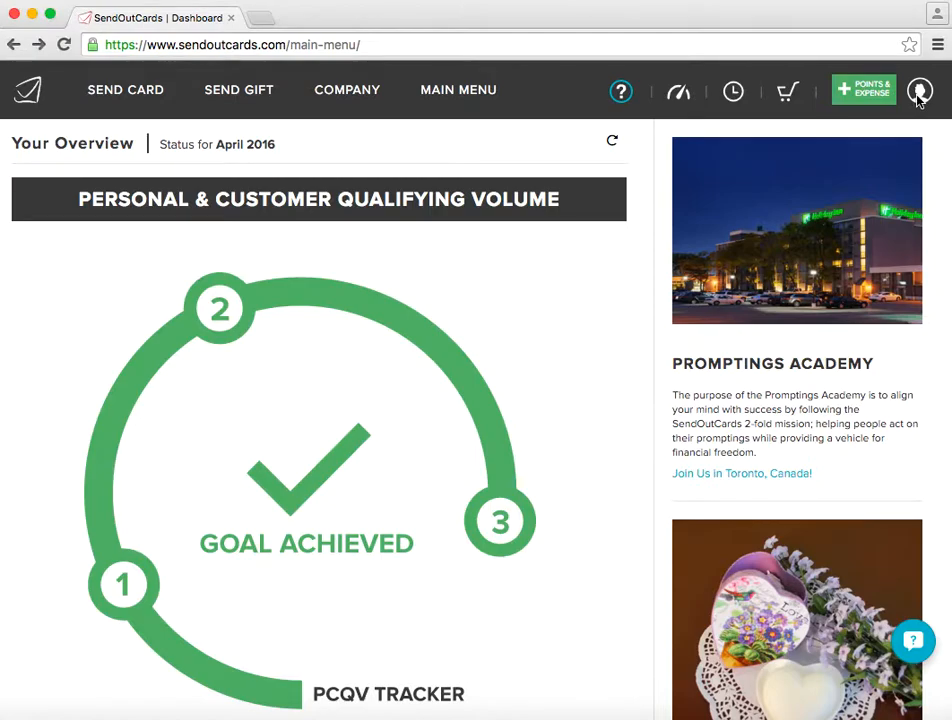
{"action": "left_click", "coordinate": [920, 95]}
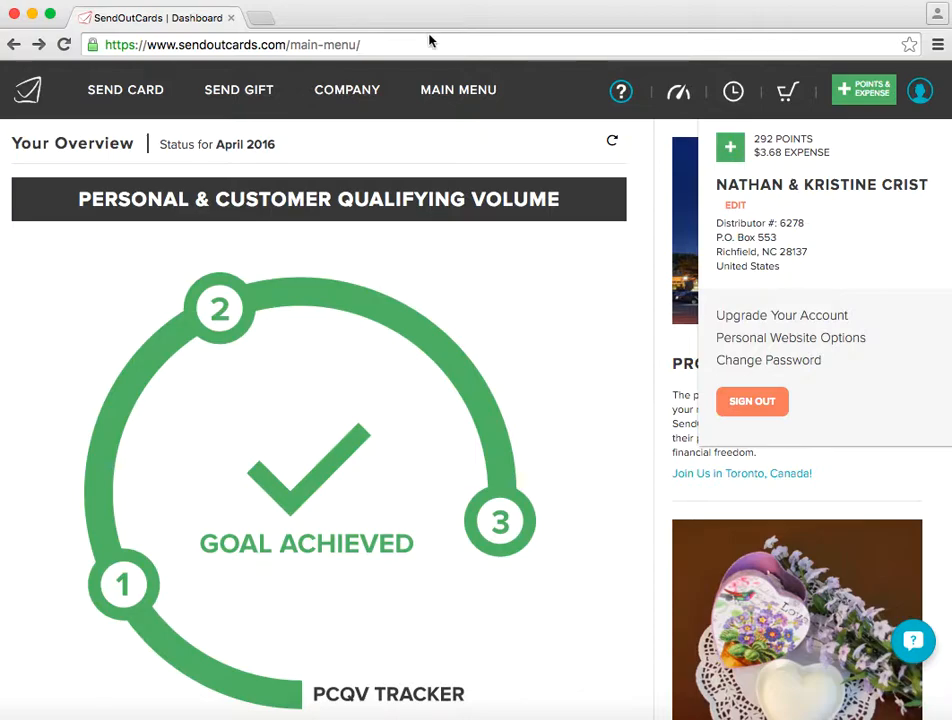
{"action": "left_click", "coordinate": [264, 19]}
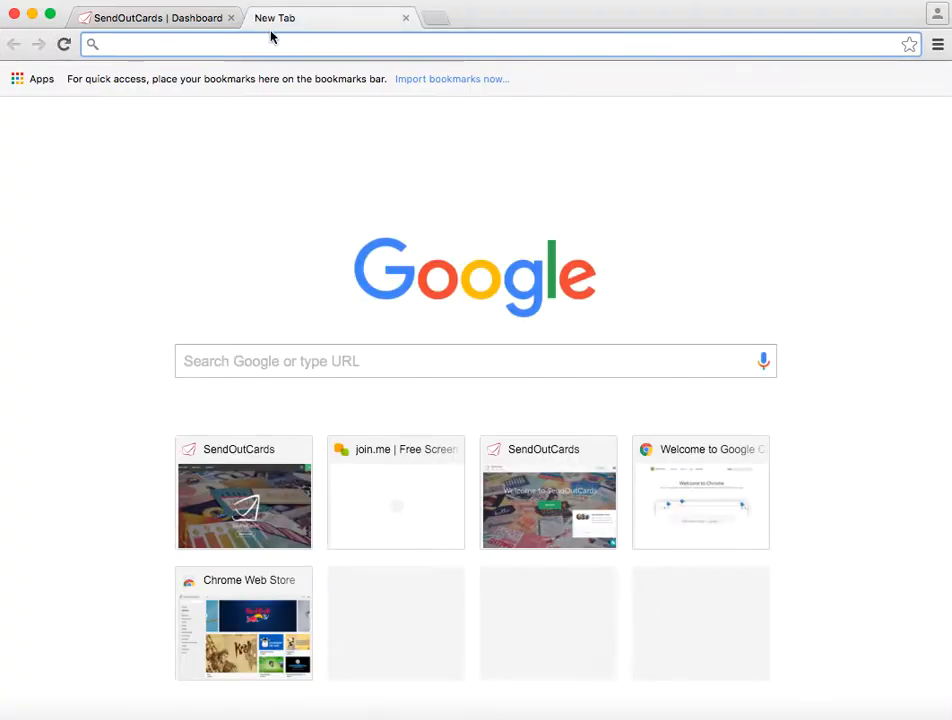
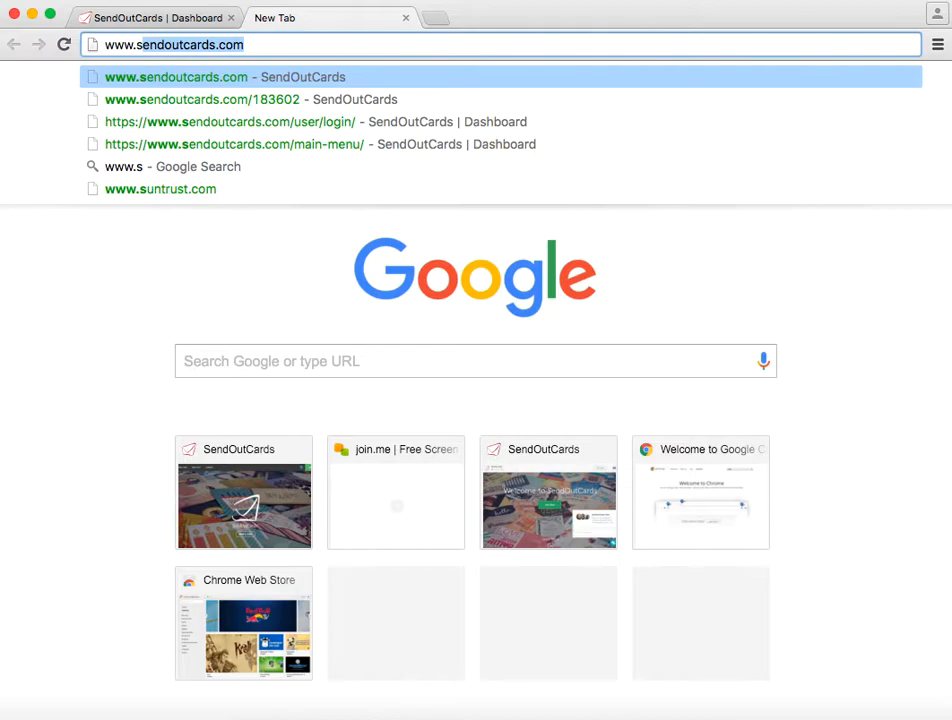
{"action": "key", "text": "Right"}
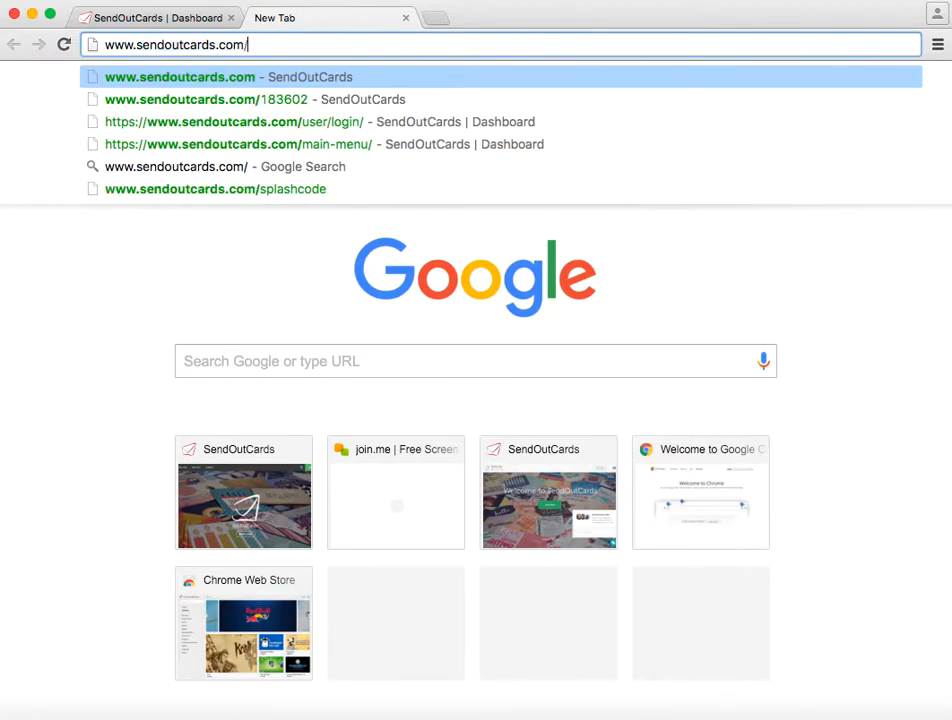
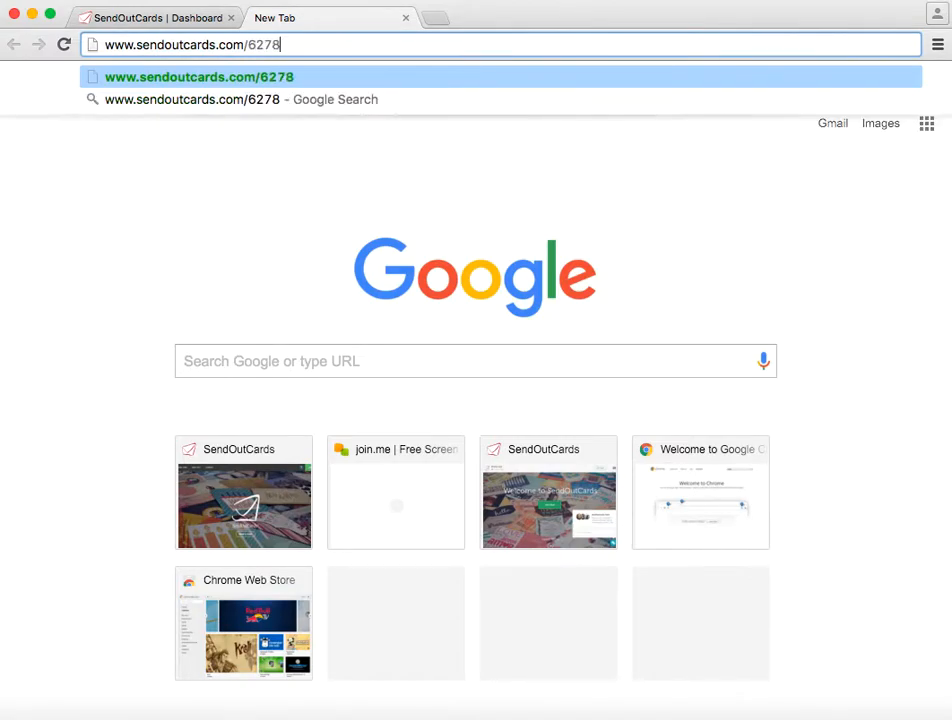
{"action": "key", "text": "Return"}
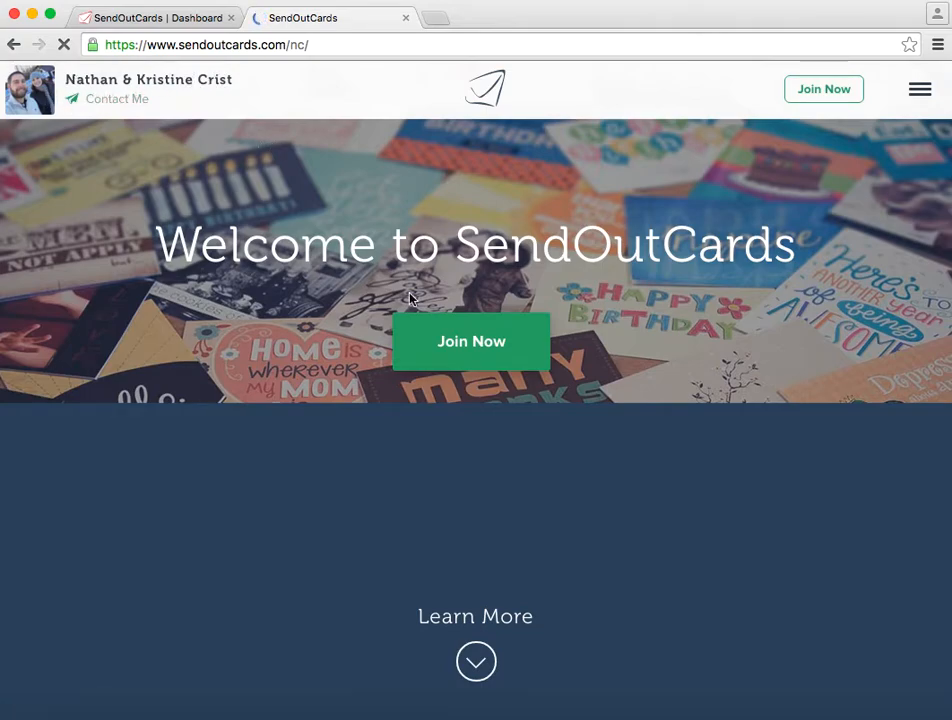
- Look over the personal site's landing page and its Contact Me page, closing both tabs to return to the dashboard
{"action": "scroll", "coordinate": [534, 409], "scroll_direction": "down", "scroll_amount": 5}
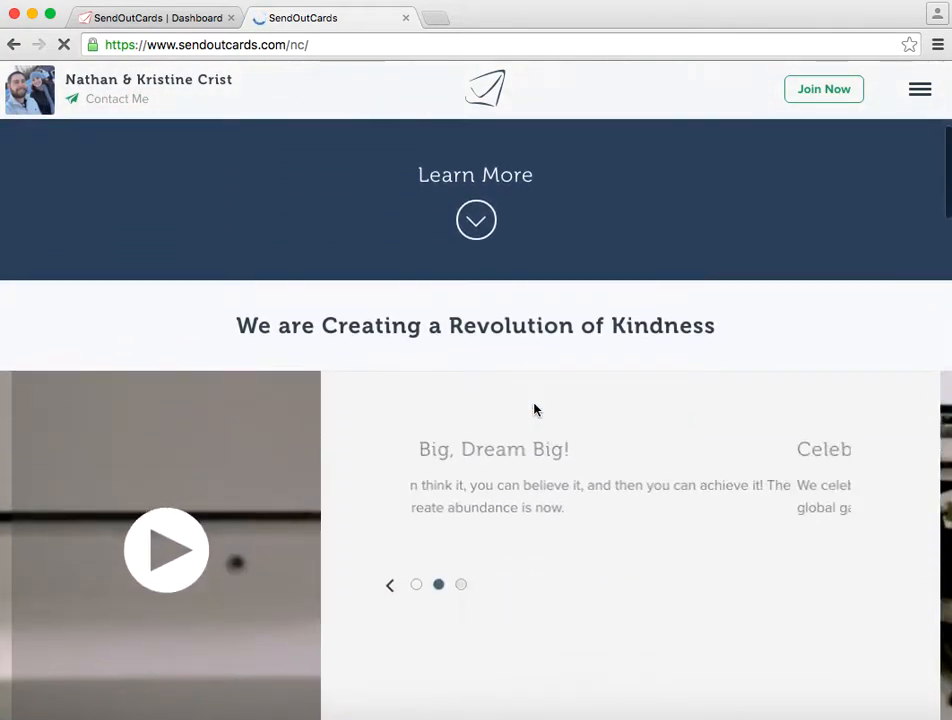
{"action": "scroll", "coordinate": [534, 409], "scroll_direction": "up", "scroll_amount": 5}
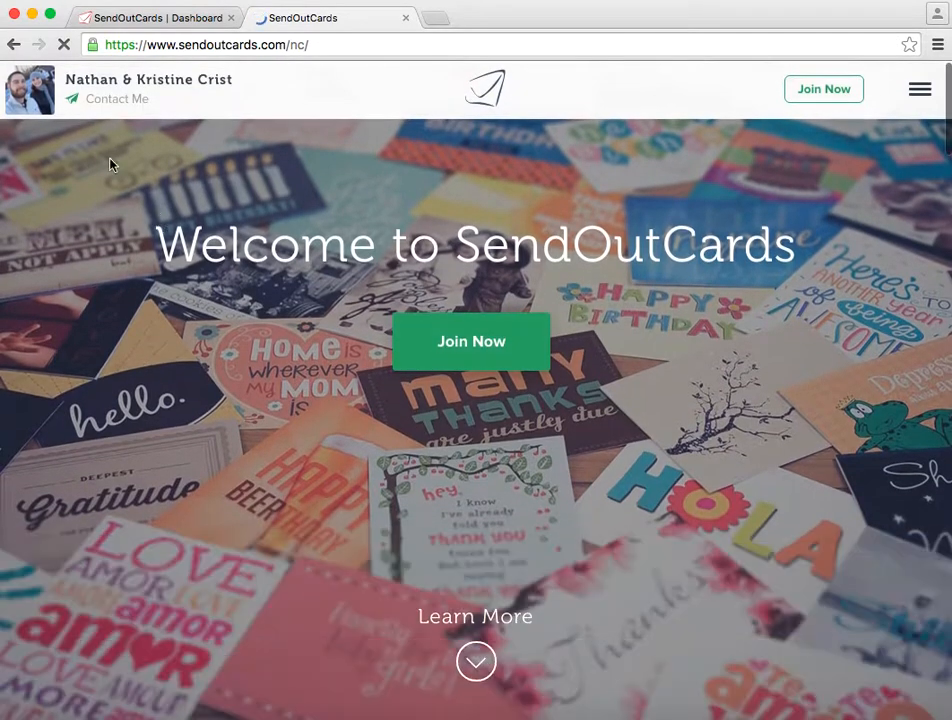
{"action": "left_click", "coordinate": [113, 100]}
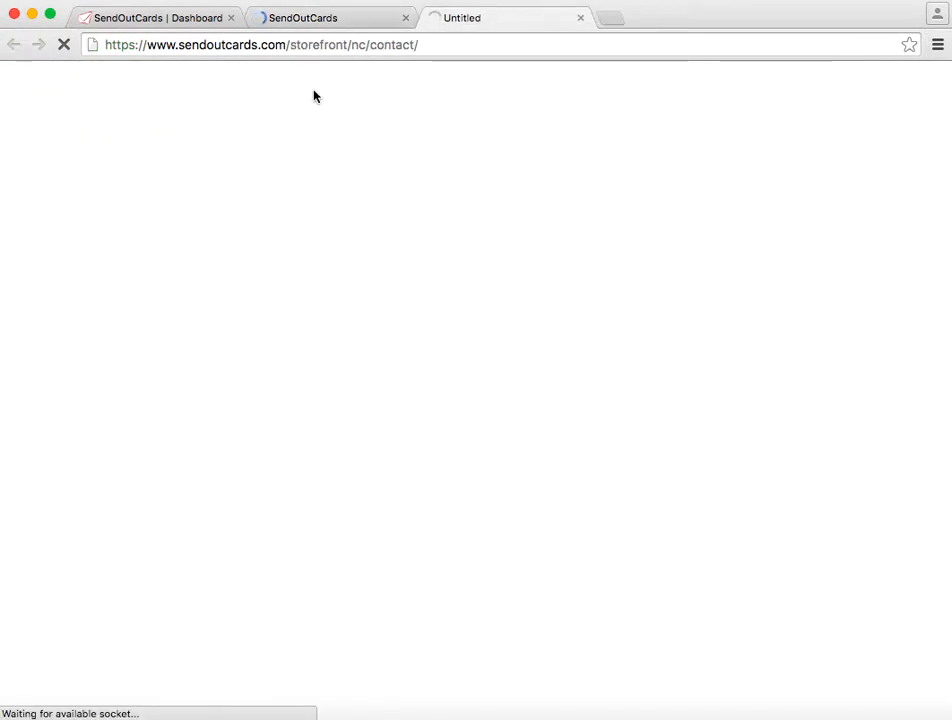
{"action": "left_click", "coordinate": [581, 19]}
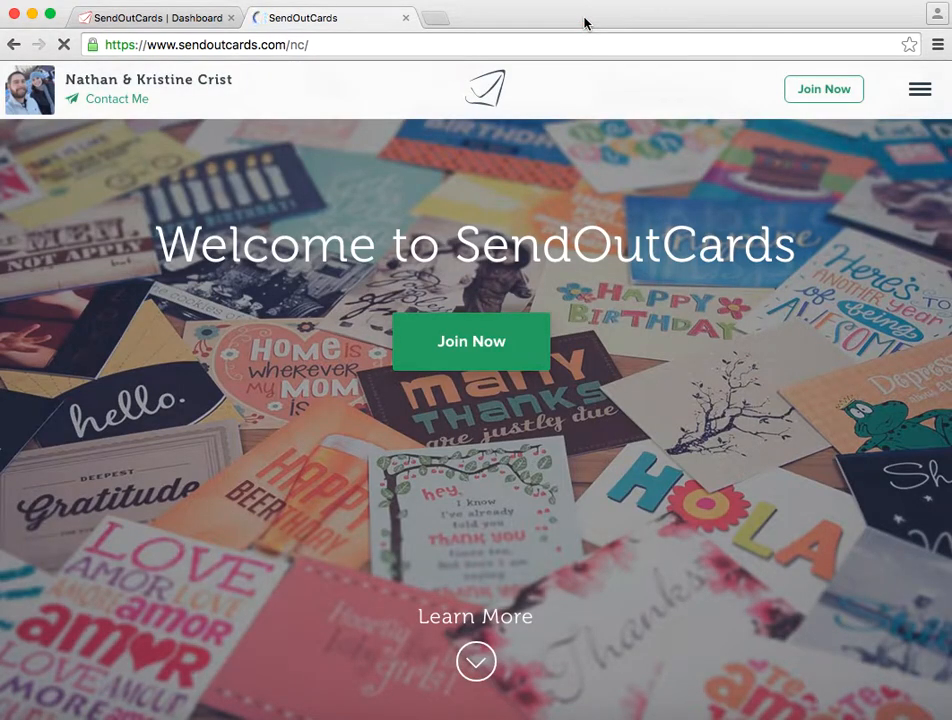
{"action": "left_click", "coordinate": [406, 19]}
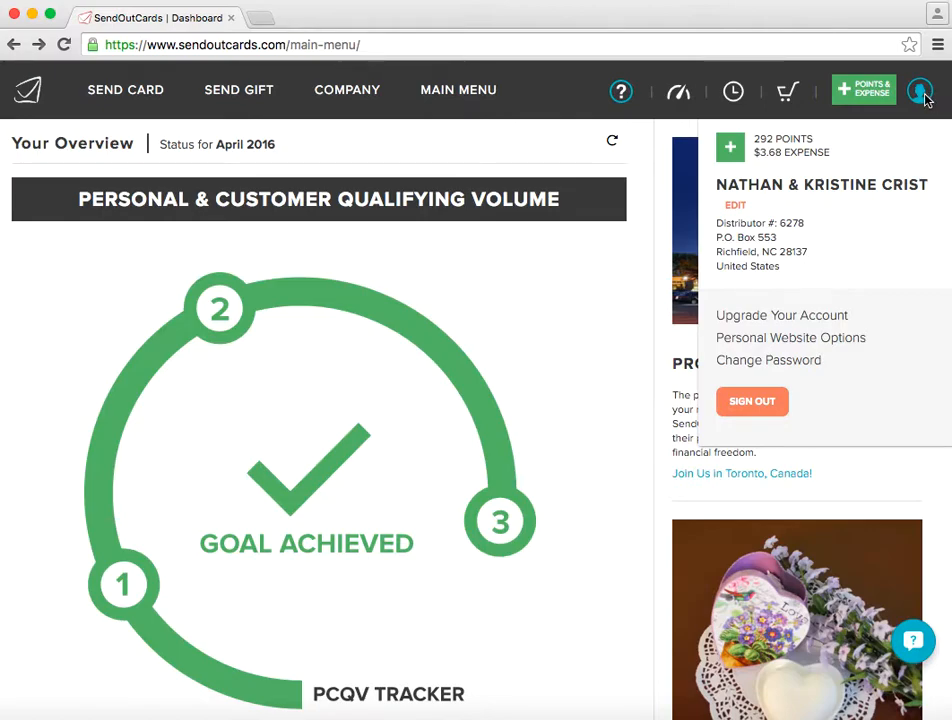
{"action": "left_click", "coordinate": [840, 341]}
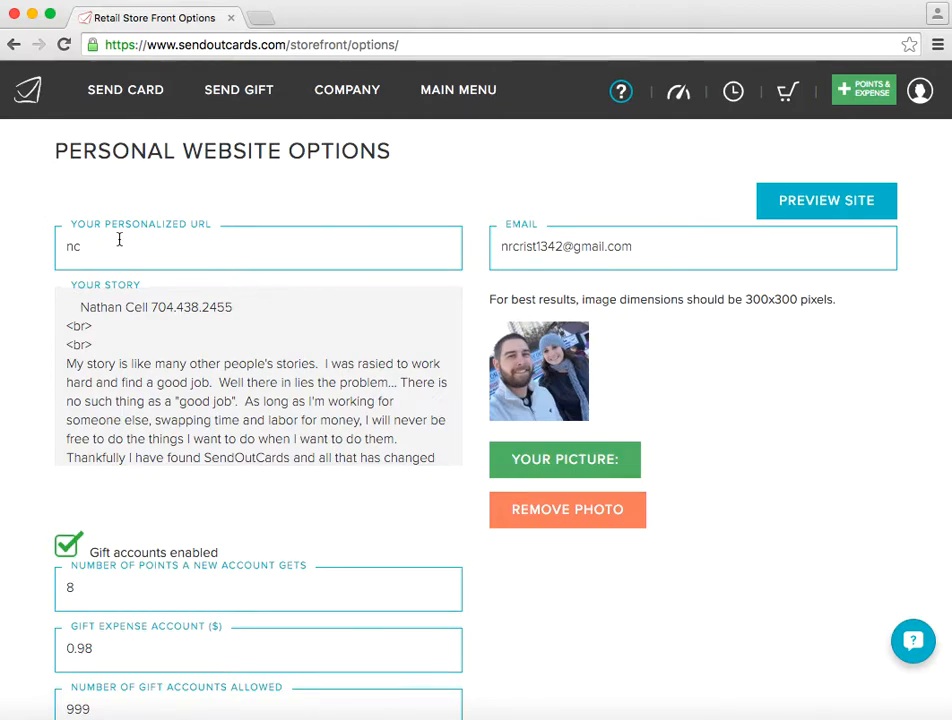
{"action": "left_click", "coordinate": [262, 19]}
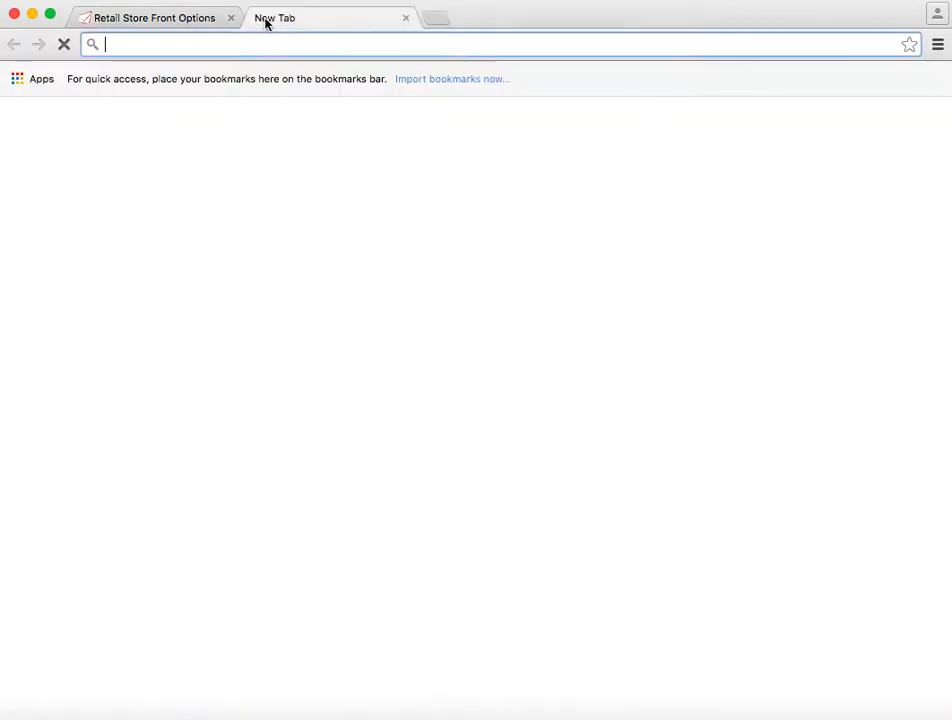
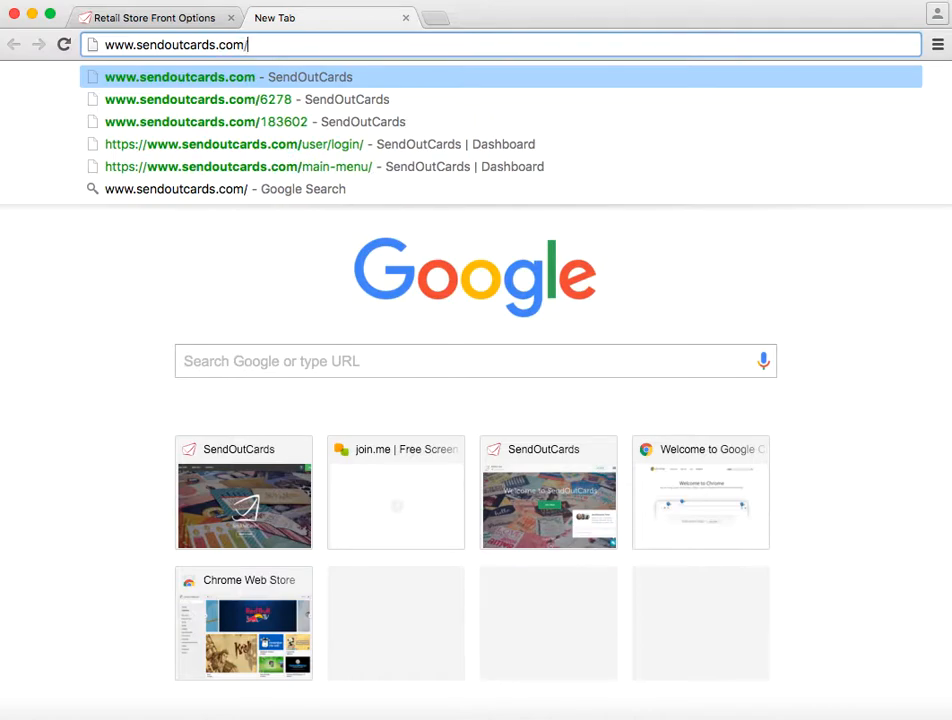
{"action": "key", "text": "Return"}
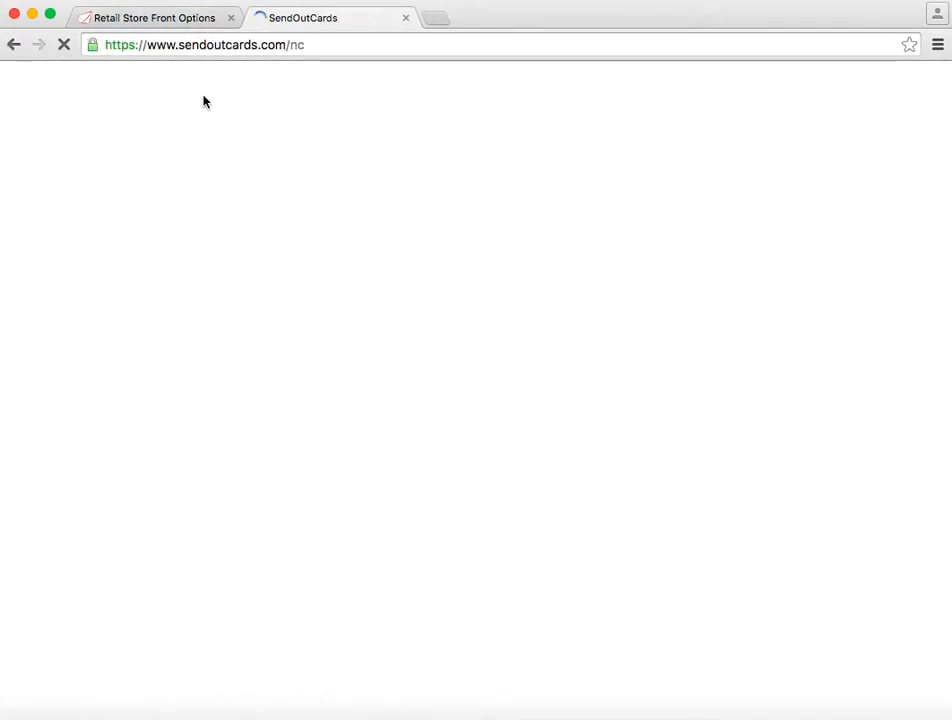
- Return to the Personal Website Options page and read through the Your Story text
{"action": "left_click", "coordinate": [165, 24]}
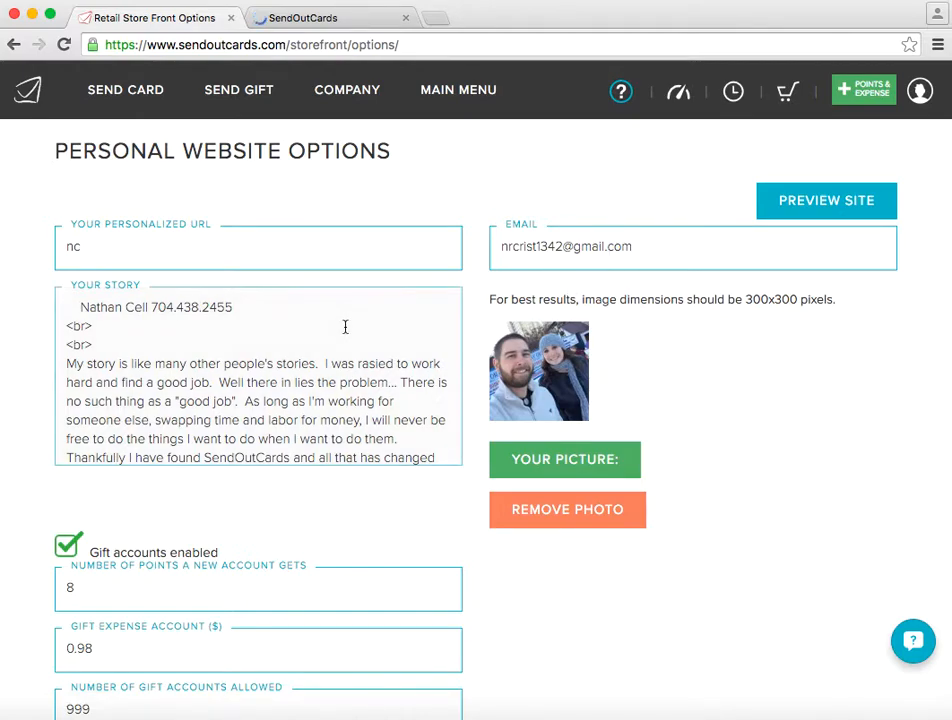
{"action": "scroll", "coordinate": [158, 385], "scroll_direction": "down", "scroll_amount": 2}
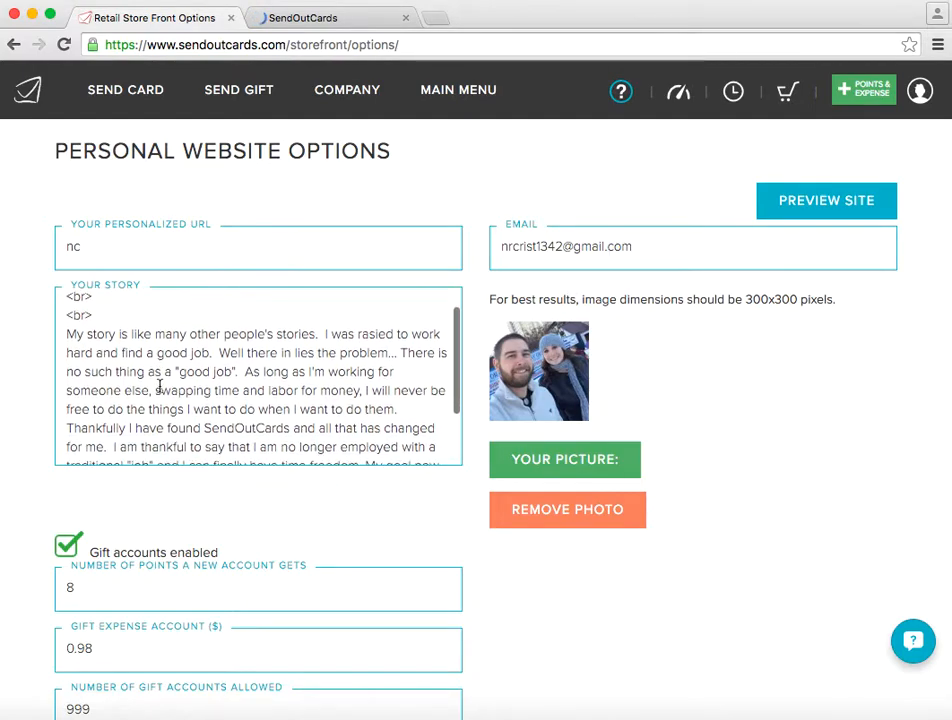
{"action": "scroll", "coordinate": [158, 385], "scroll_direction": "up", "scroll_amount": 2}
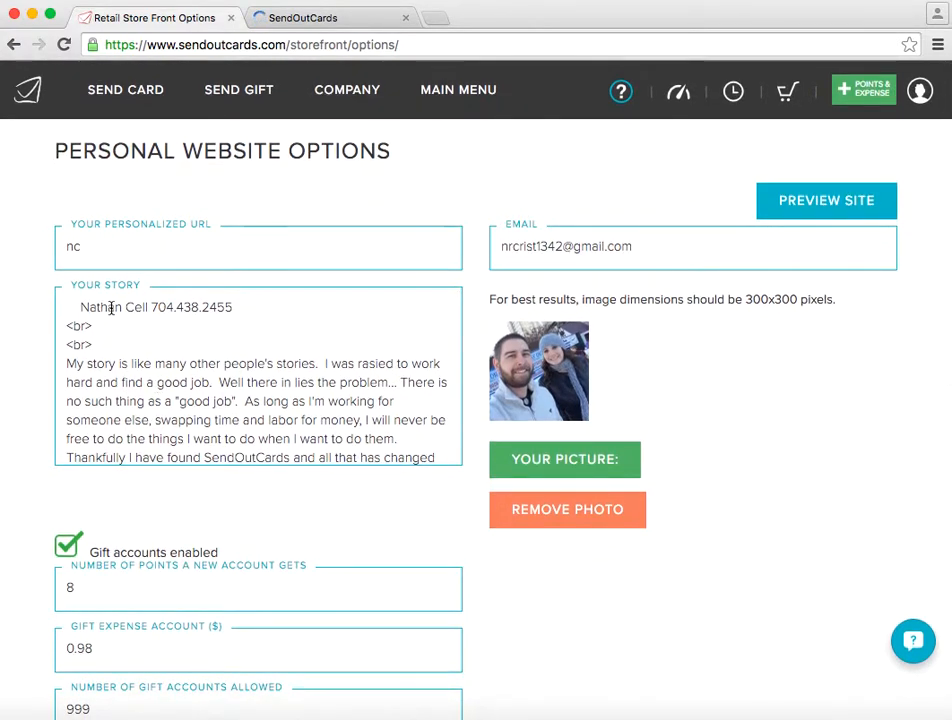
{"action": "scroll", "coordinate": [149, 381], "scroll_direction": "down", "scroll_amount": 3}
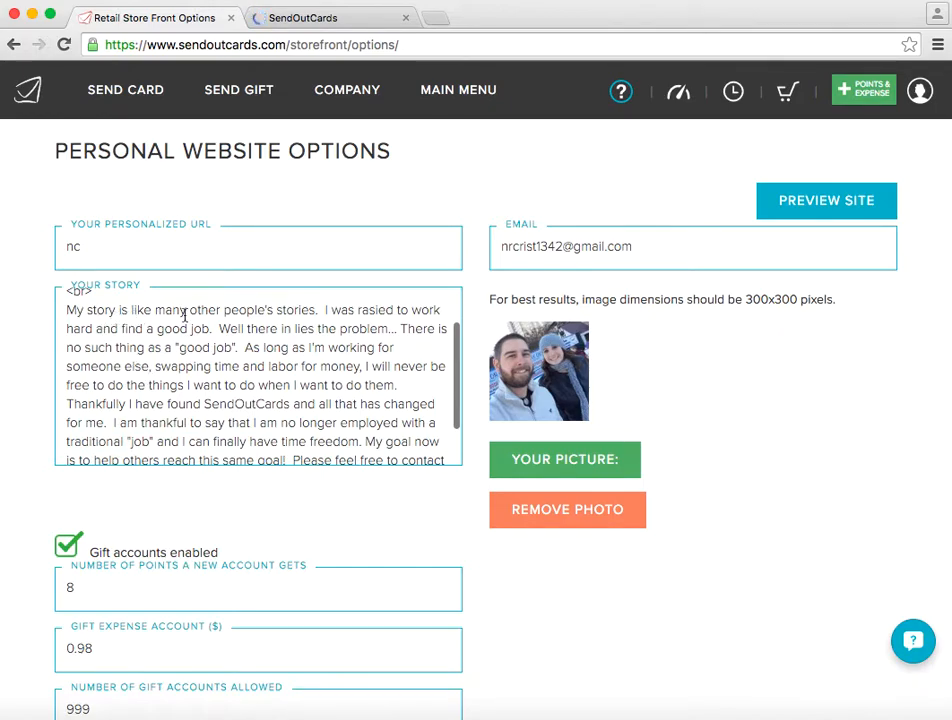
{"action": "left_click", "coordinate": [287, 348]}
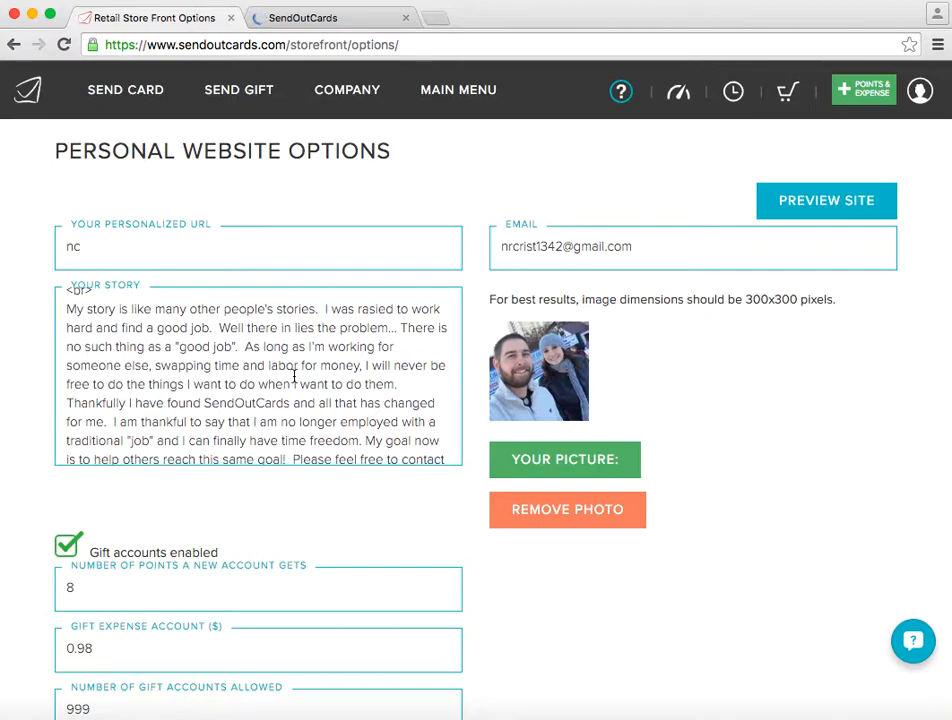
{"action": "scroll", "coordinate": [295, 375], "scroll_direction": "down", "scroll_amount": 1}
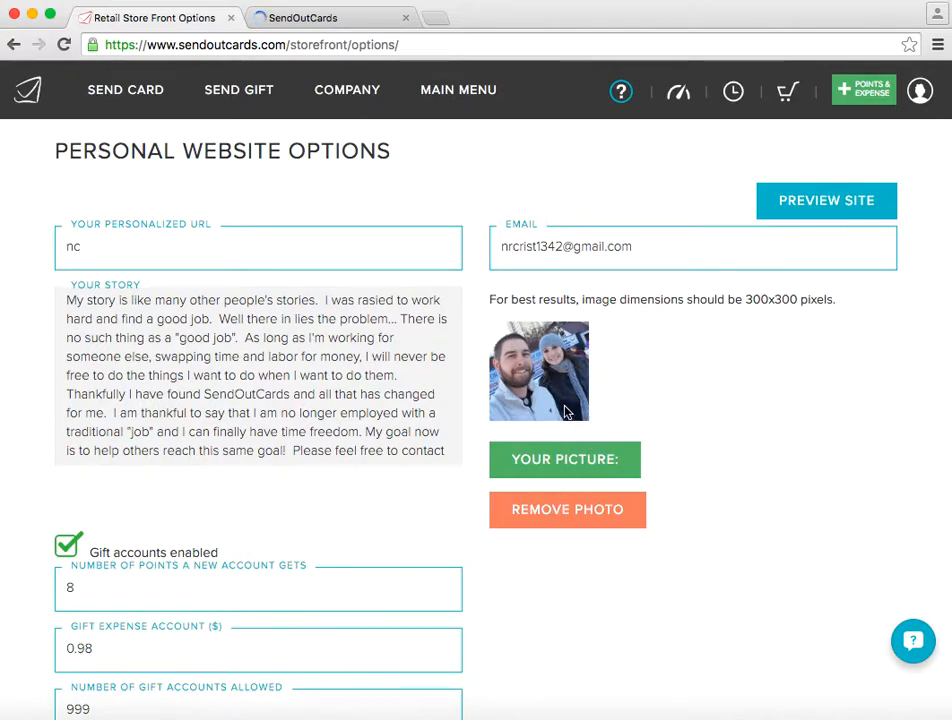
- Review the gift account points, expense, number allowed and lifetime days settings, and check the account's points and expense balance
{"action": "left_click", "coordinate": [367, 445]}
{"action": "left_click", "coordinate": [355, 504]}
{"action": "scroll", "coordinate": [357, 504], "scroll_direction": "down", "scroll_amount": 1}
{"action": "scroll", "coordinate": [355, 504], "scroll_direction": "down", "scroll_amount": 4}
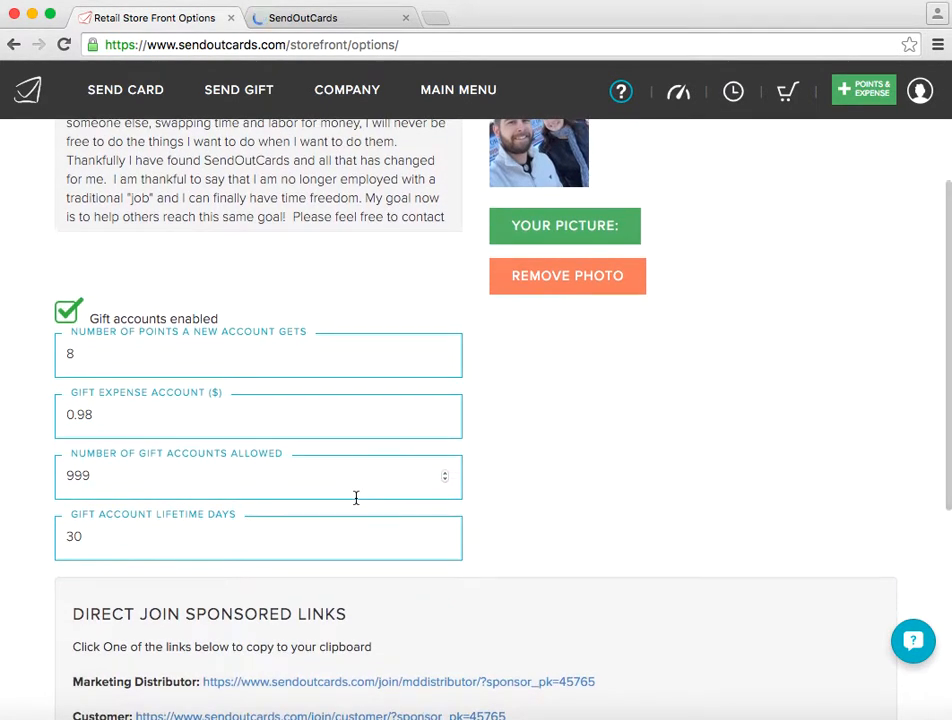
{"action": "scroll", "coordinate": [355, 497], "scroll_direction": "up", "scroll_amount": 1}
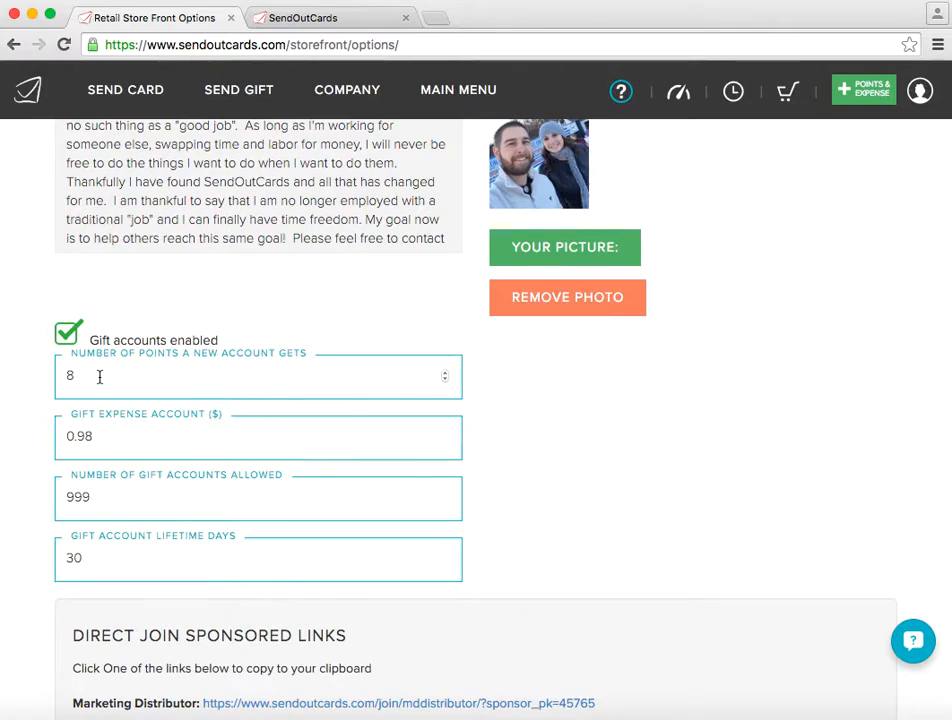
{"action": "left_click", "coordinate": [65, 377]}
{"action": "double_click", "coordinate": [64, 377]}
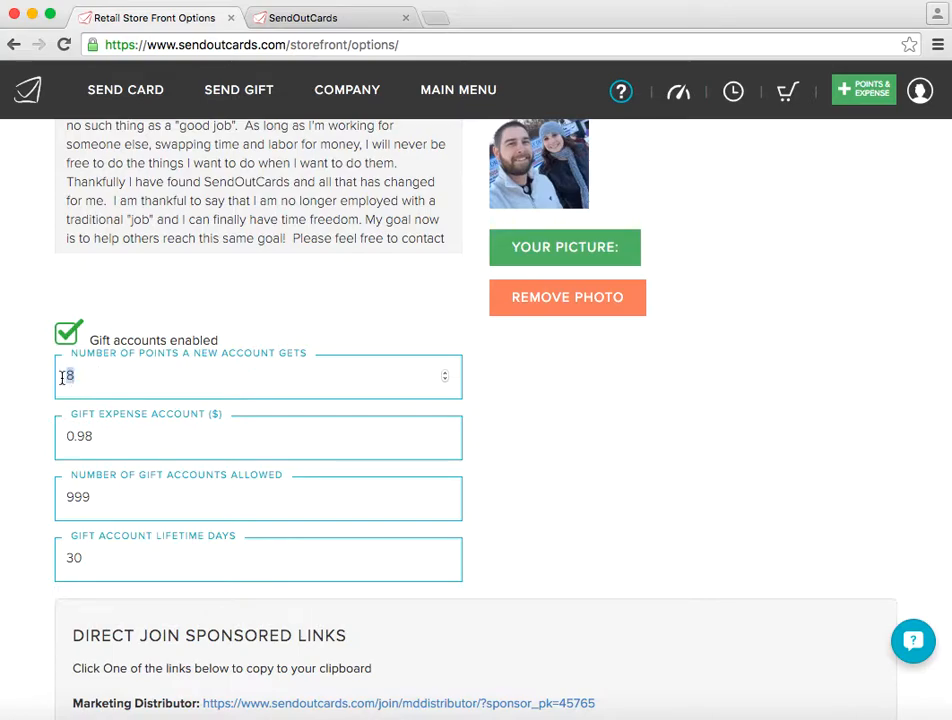
{"action": "left_click", "coordinate": [91, 381]}
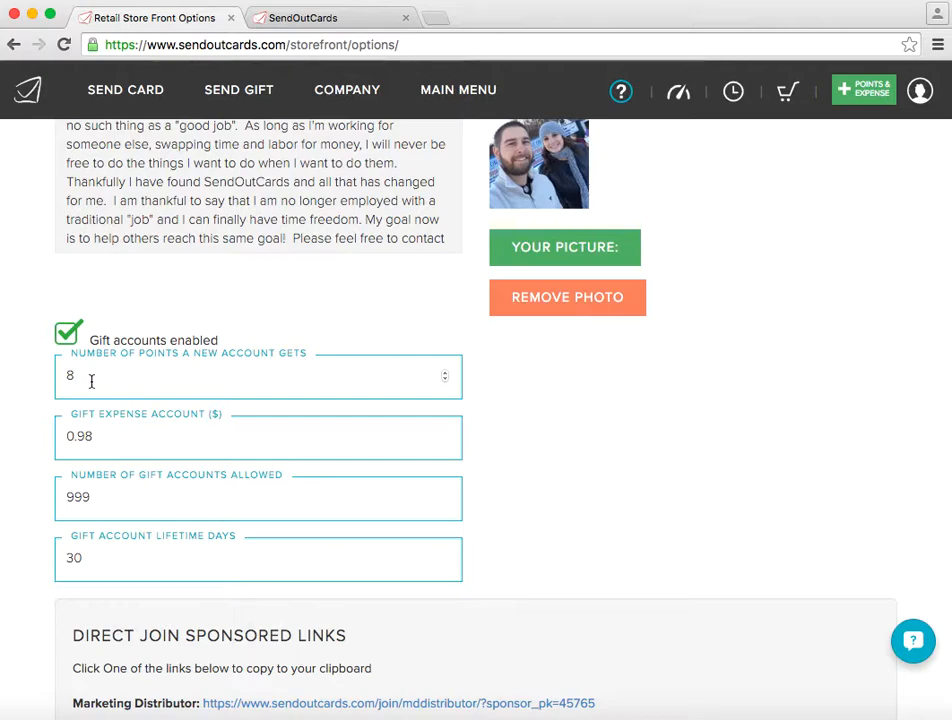
{"action": "left_click", "coordinate": [118, 443]}
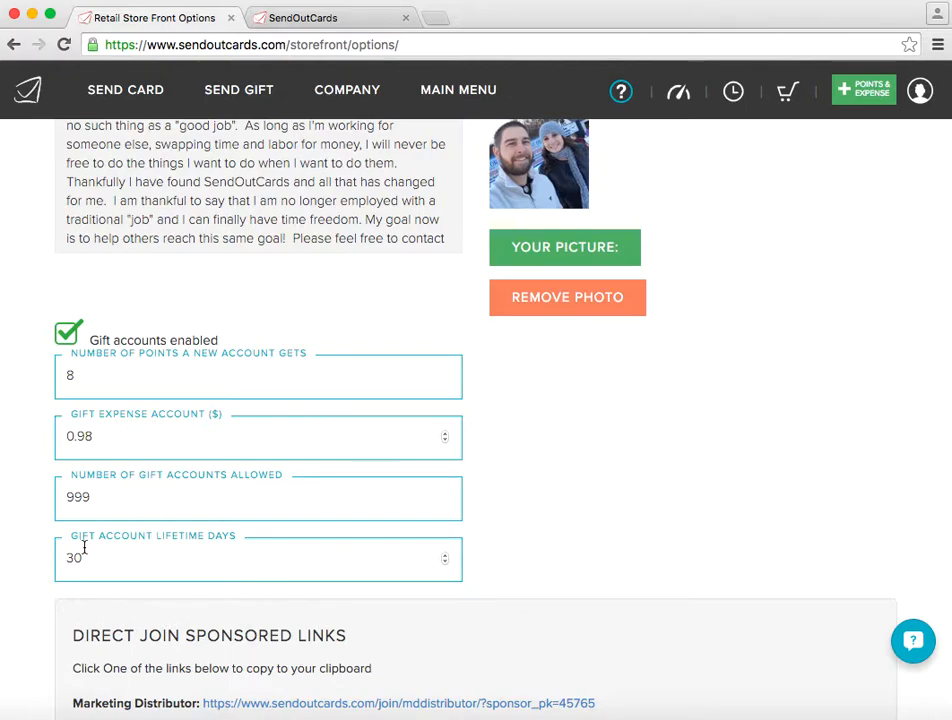
{"action": "left_click", "coordinate": [919, 92]}
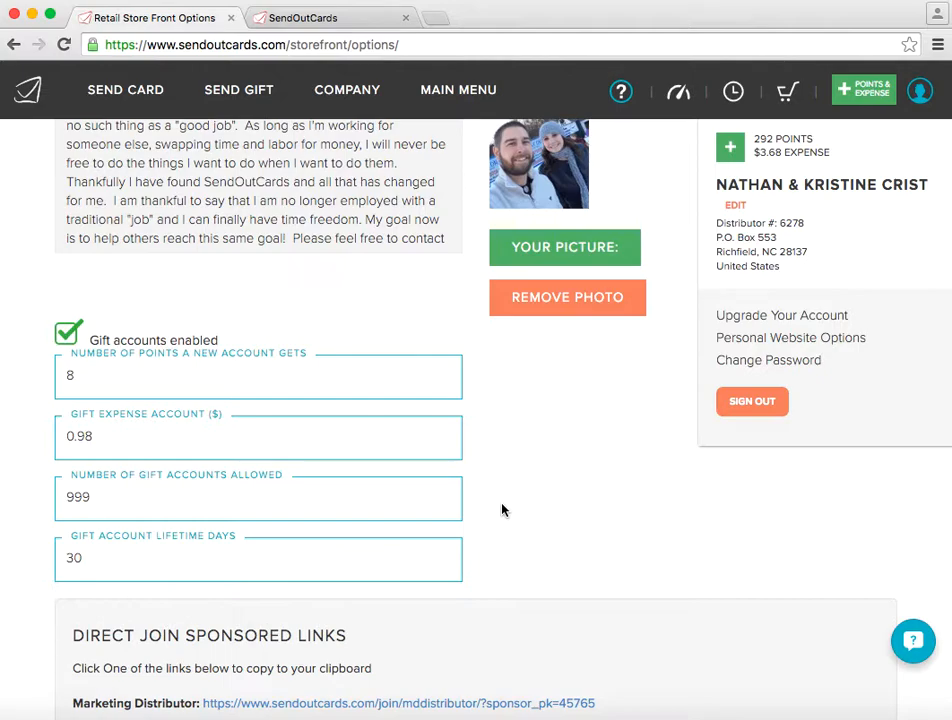
- Save the changes to the Personal Website Options
{"action": "scroll", "coordinate": [545, 524], "scroll_direction": "down", "scroll_amount": 3}
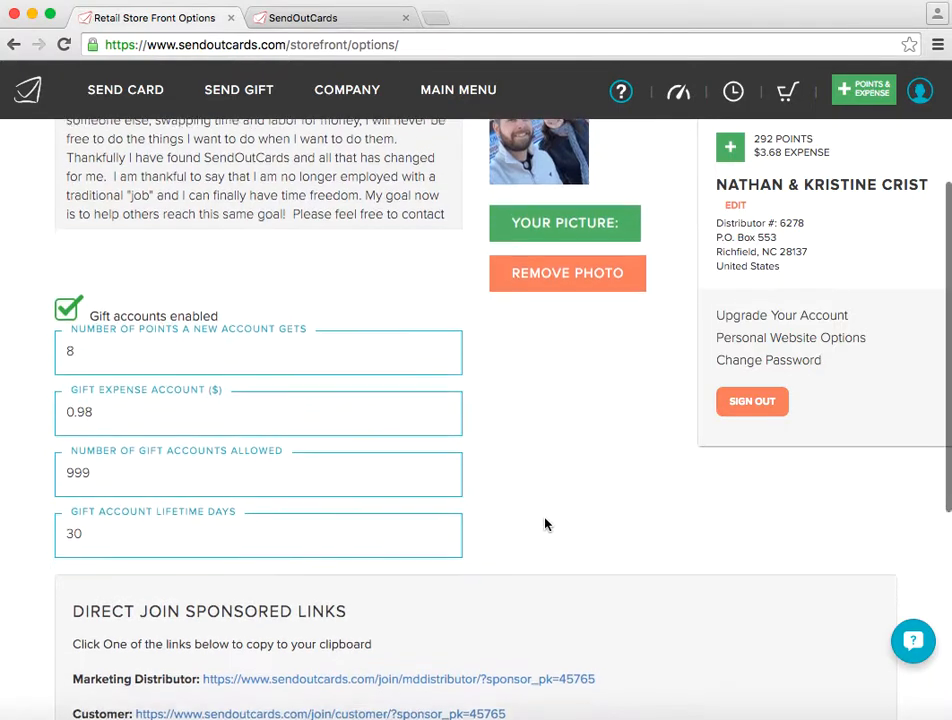
{"action": "scroll", "coordinate": [545, 524], "scroll_direction": "down", "scroll_amount": 3}
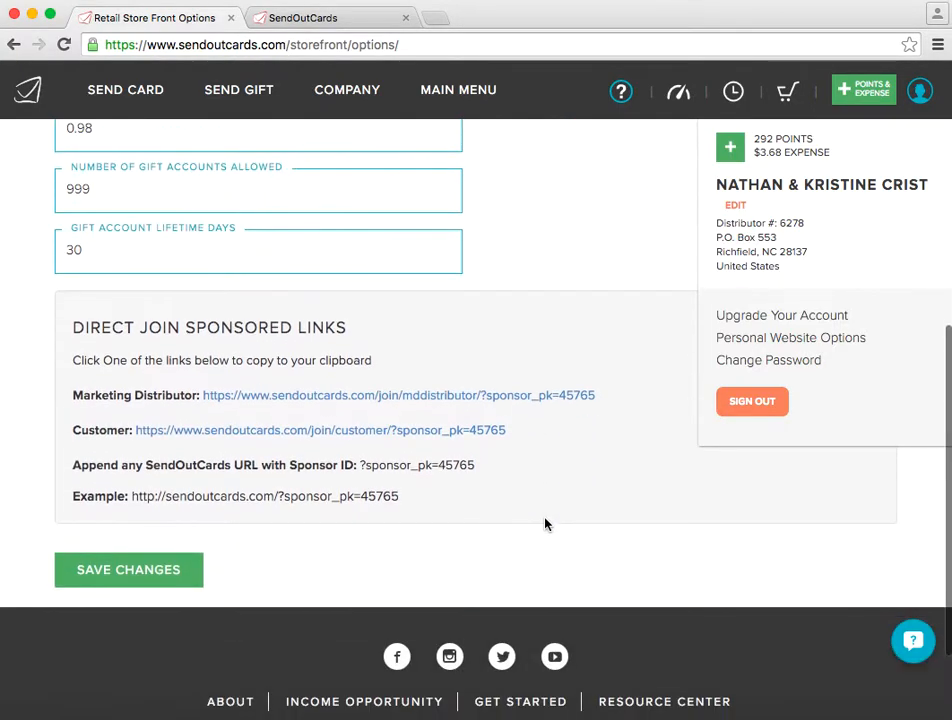
{"action": "left_click", "coordinate": [157, 576]}
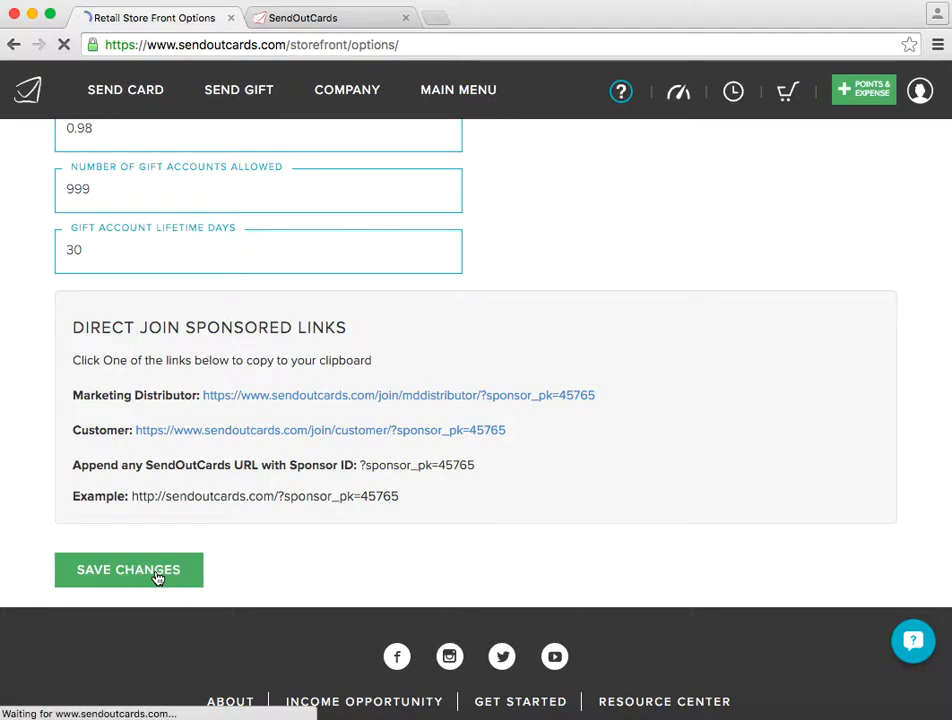
{"action": "left_click", "coordinate": [323, 20]}
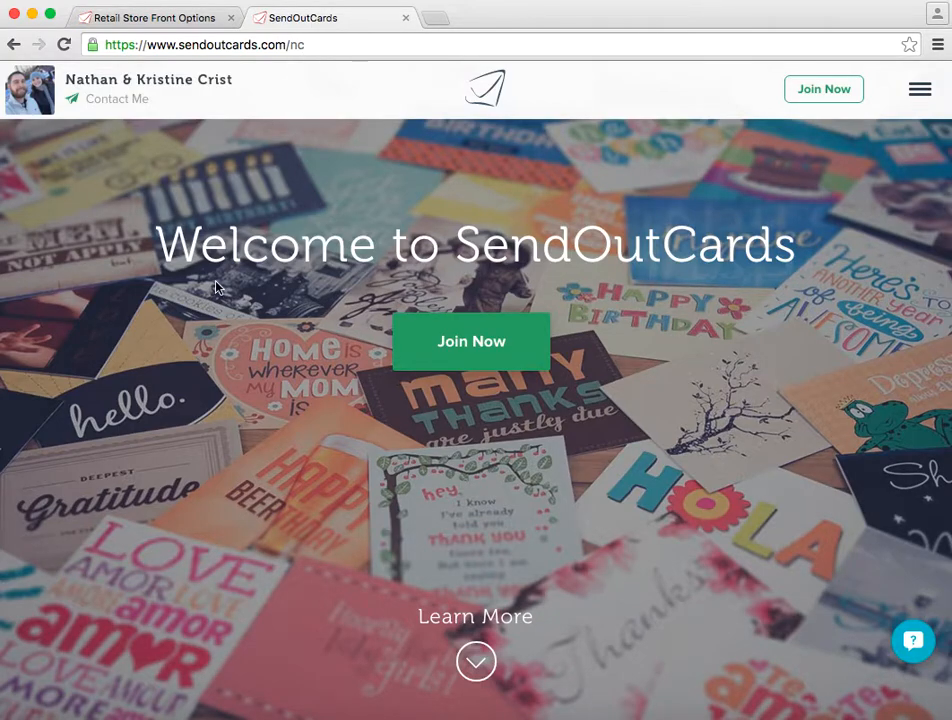
{"action": "scroll", "coordinate": [425, 425], "scroll_direction": "down", "scroll_amount": 5}
{"action": "scroll", "coordinate": [425, 425], "scroll_direction": "down", "scroll_amount": 10}
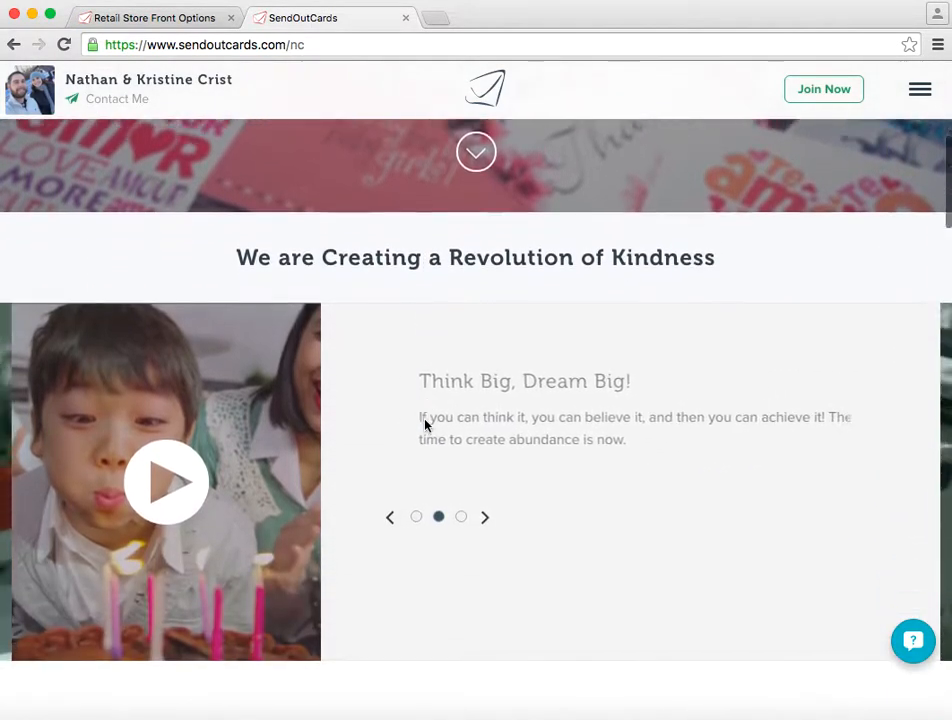
- Look through the rest of the personalized landing page, down to the iOS app section
{"action": "scroll", "coordinate": [425, 425], "scroll_direction": "down", "scroll_amount": 7}
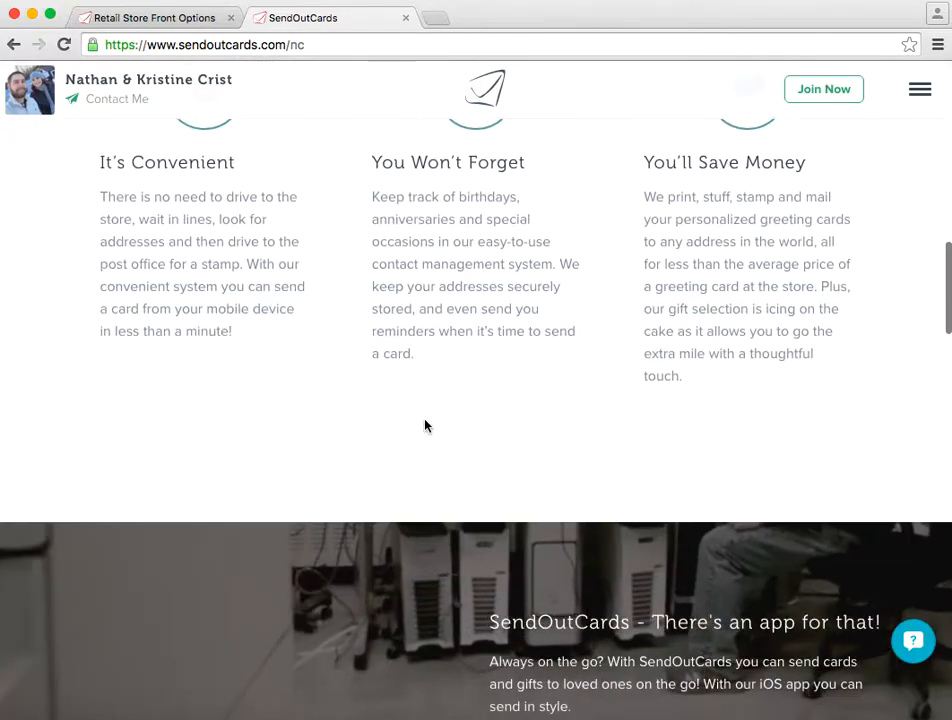
{"action": "scroll", "coordinate": [425, 425], "scroll_direction": "down", "scroll_amount": 1}
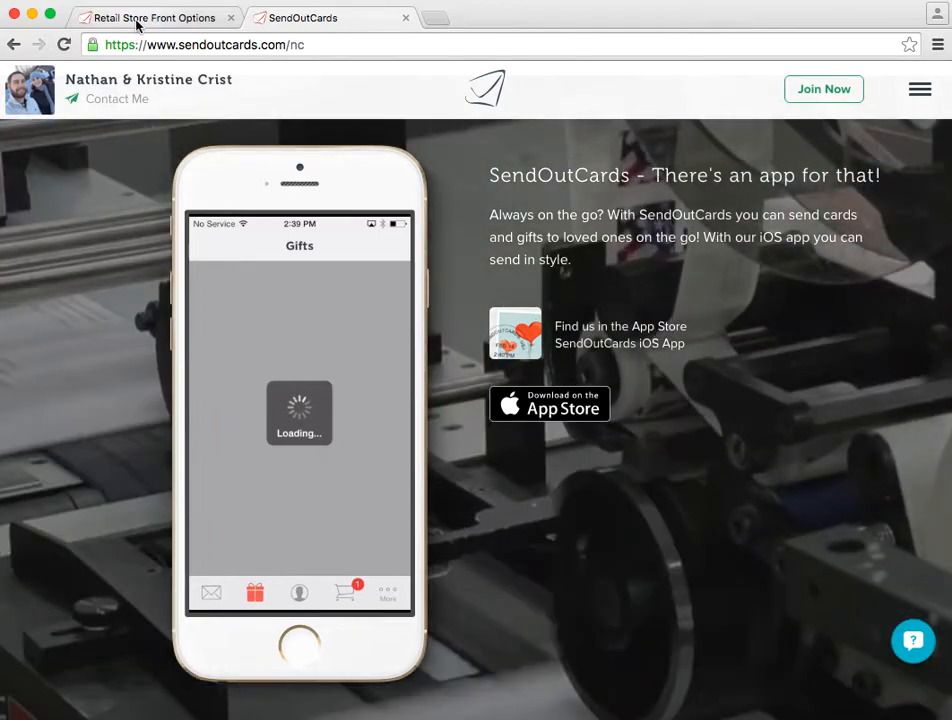
- Return to the SendOutCards account, go to its dashboard, and open a blank new contact form
{"action": "left_click", "coordinate": [139, 20]}
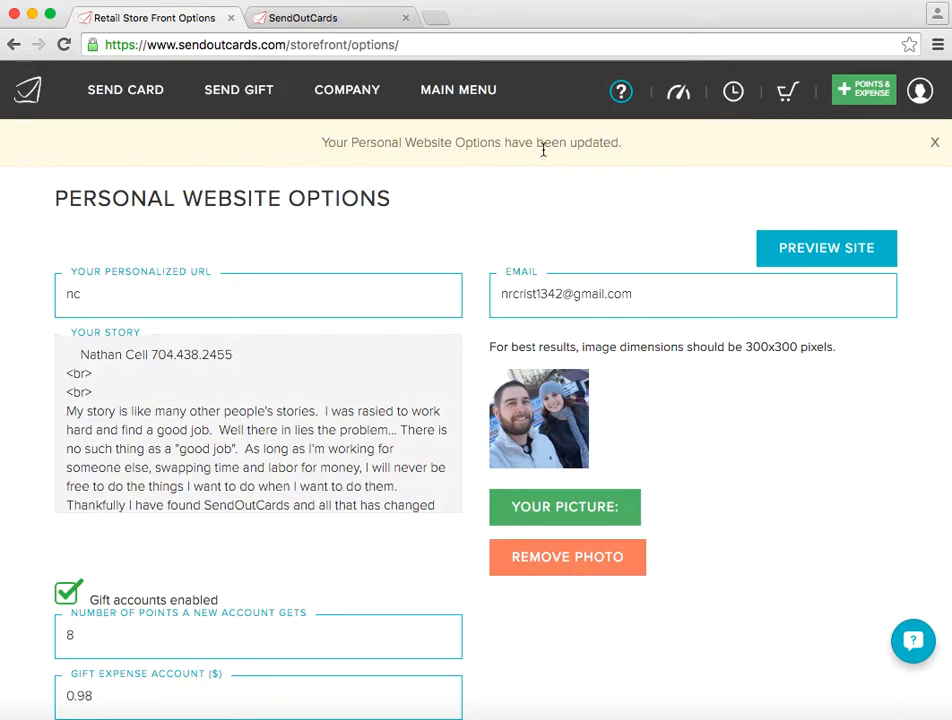
{"action": "left_click", "coordinate": [679, 96]}
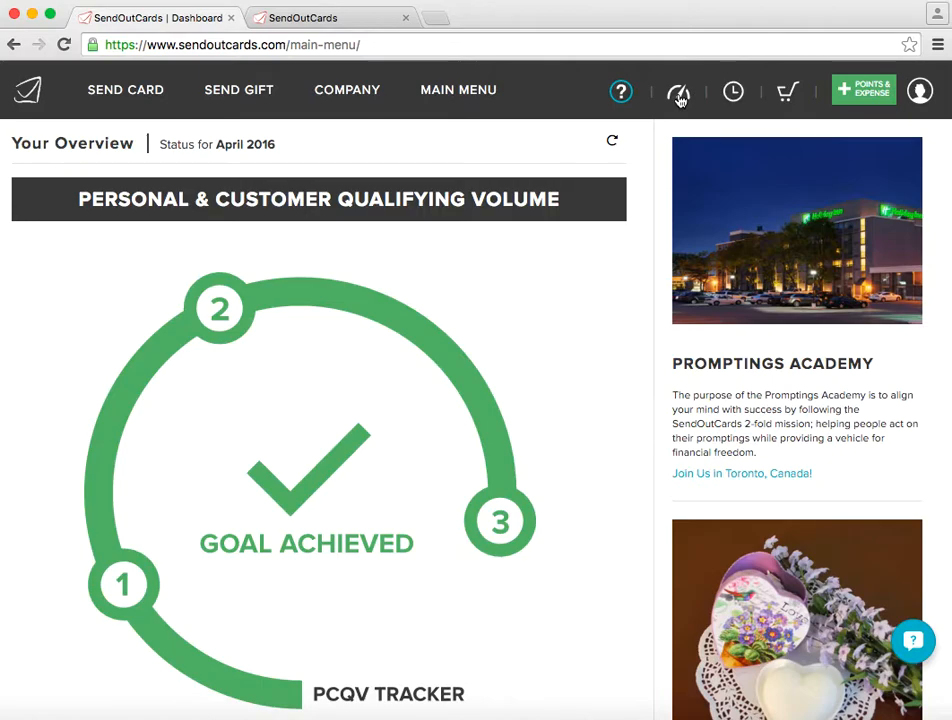
{"action": "mouse_move", "coordinate": [512, 86]}
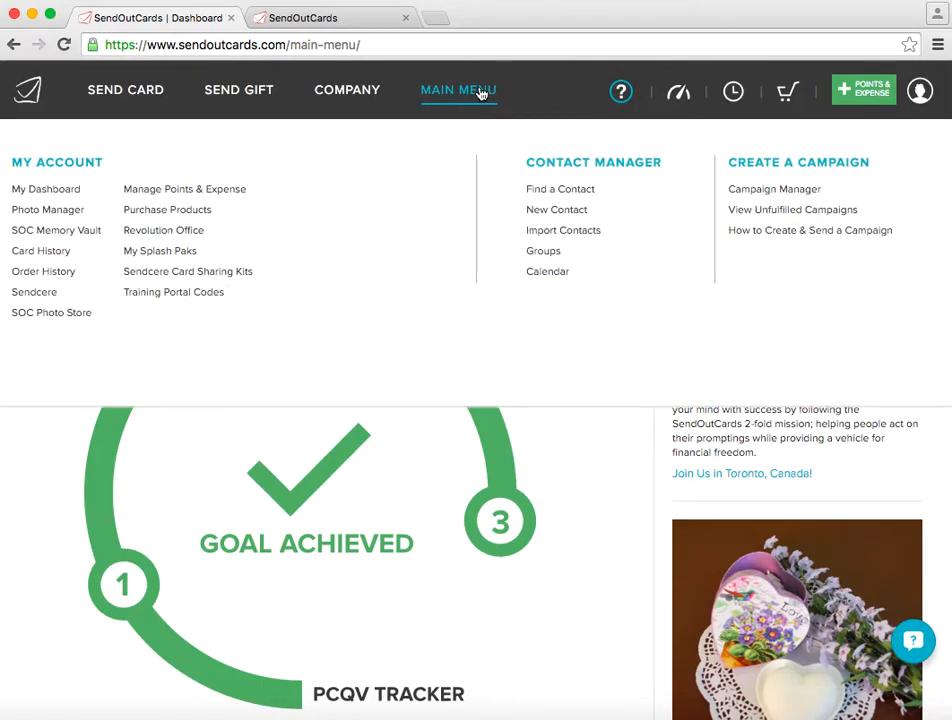
{"action": "left_click", "coordinate": [578, 212]}
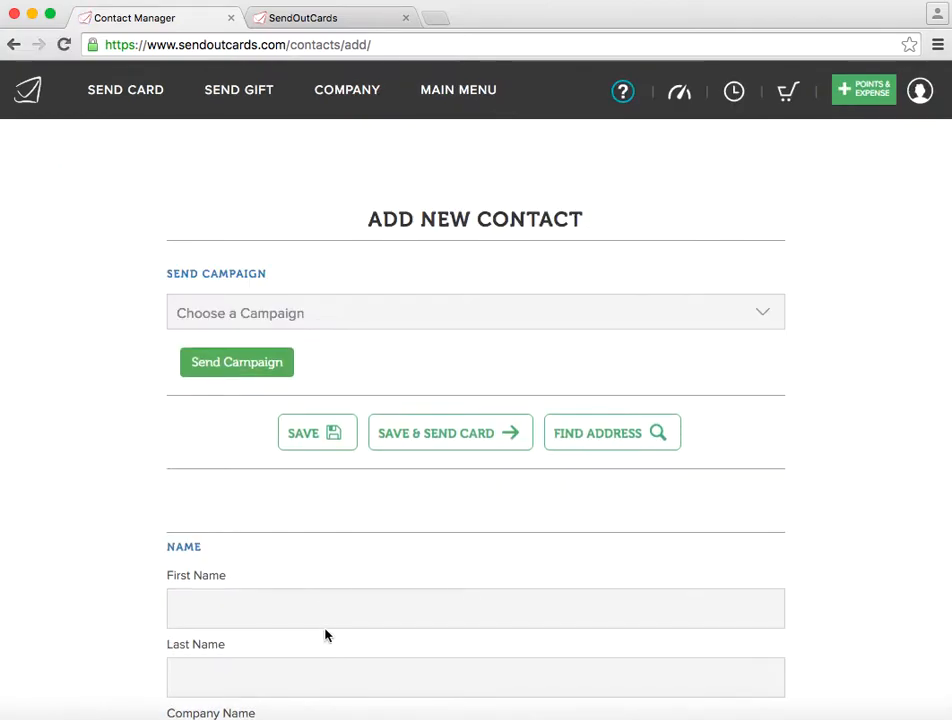
- Enter the new contact's first name and last name
{"action": "scroll", "coordinate": [327, 610], "scroll_direction": "down", "scroll_amount": 1}
{"action": "left_click", "coordinate": [325, 546]}
{"action": "type", "text": "John"}
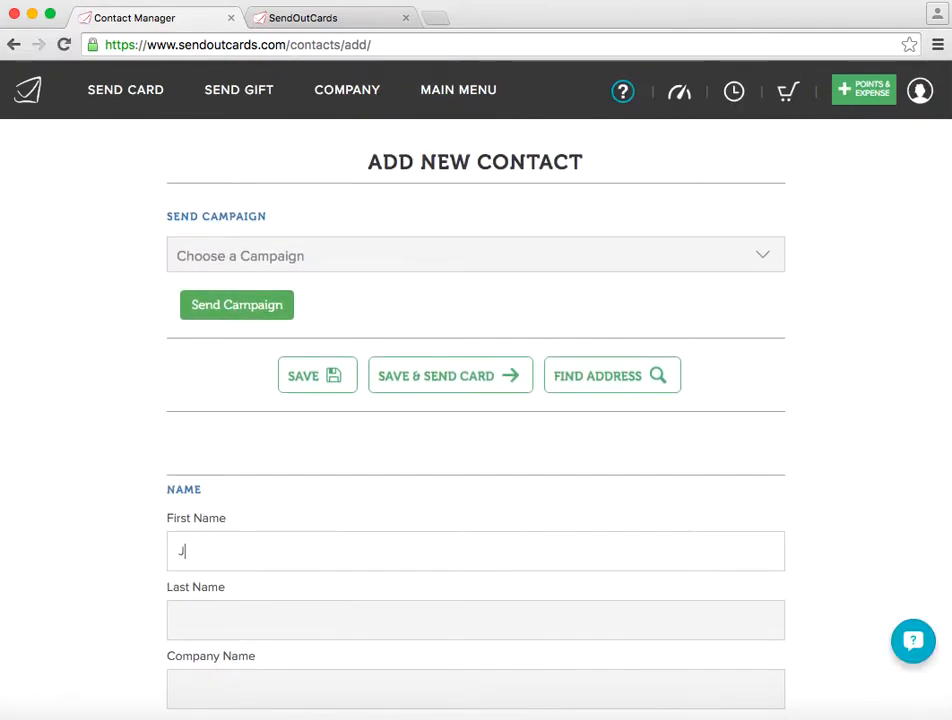
{"action": "key", "text": "Tab"}
{"action": "type", "text": "Doe"}
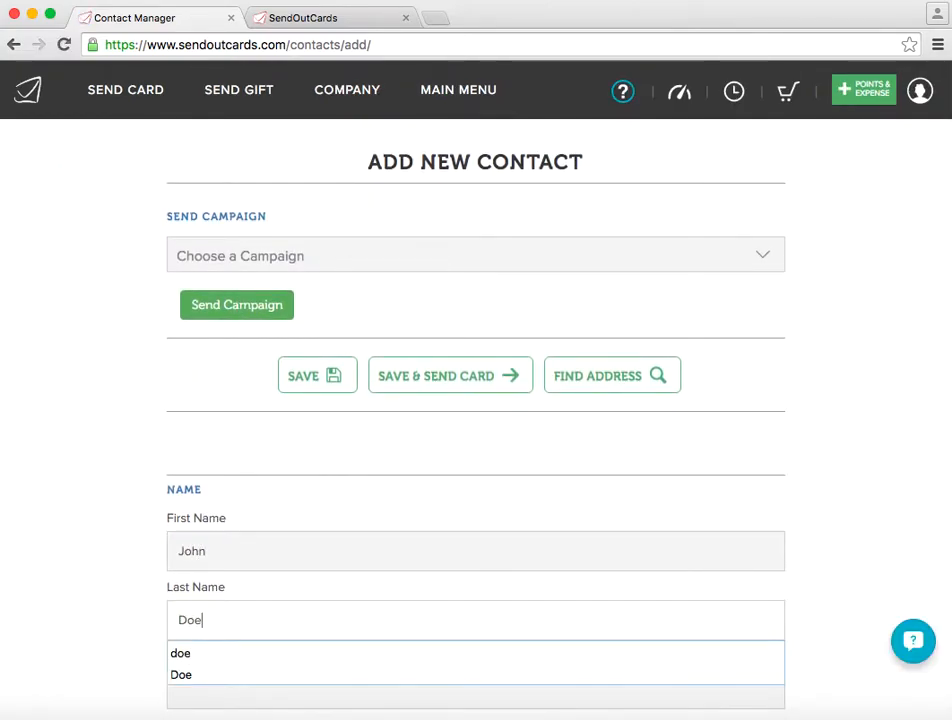
{"action": "key", "text": "Tab"}
- Fill in the new contact's street address and city, leaving the company, email and second address line empty
{"action": "scroll", "coordinate": [475, 400], "scroll_direction": "down", "scroll_amount": 5}
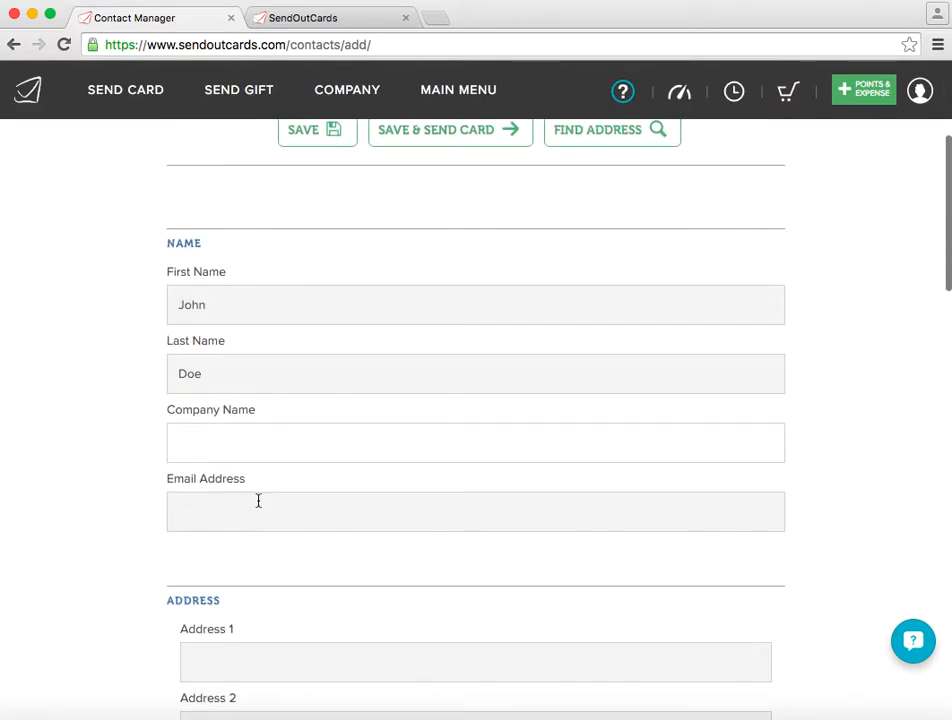
{"action": "scroll", "coordinate": [257, 500], "scroll_direction": "down", "scroll_amount": 3}
{"action": "scroll", "coordinate": [258, 500], "scroll_direction": "down", "scroll_amount": 1}
{"action": "left_click", "coordinate": [249, 510]}
{"action": "type", "text": "123 Elm St"}
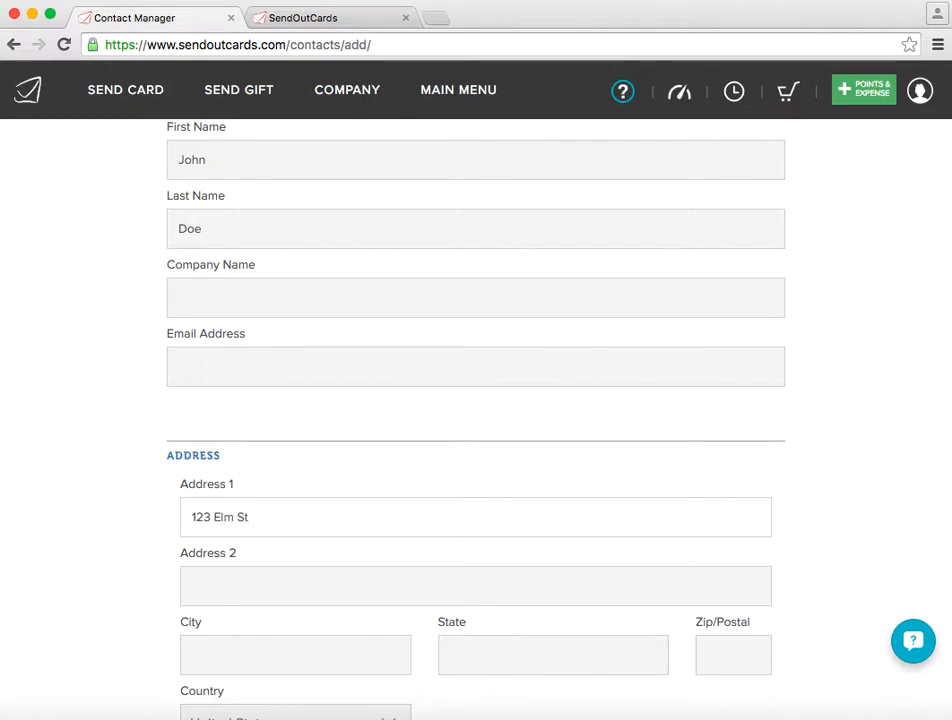
{"action": "key", "text": "Tab"}
{"action": "key", "text": "Tab"}
{"action": "type", "text": "Charlotte"}
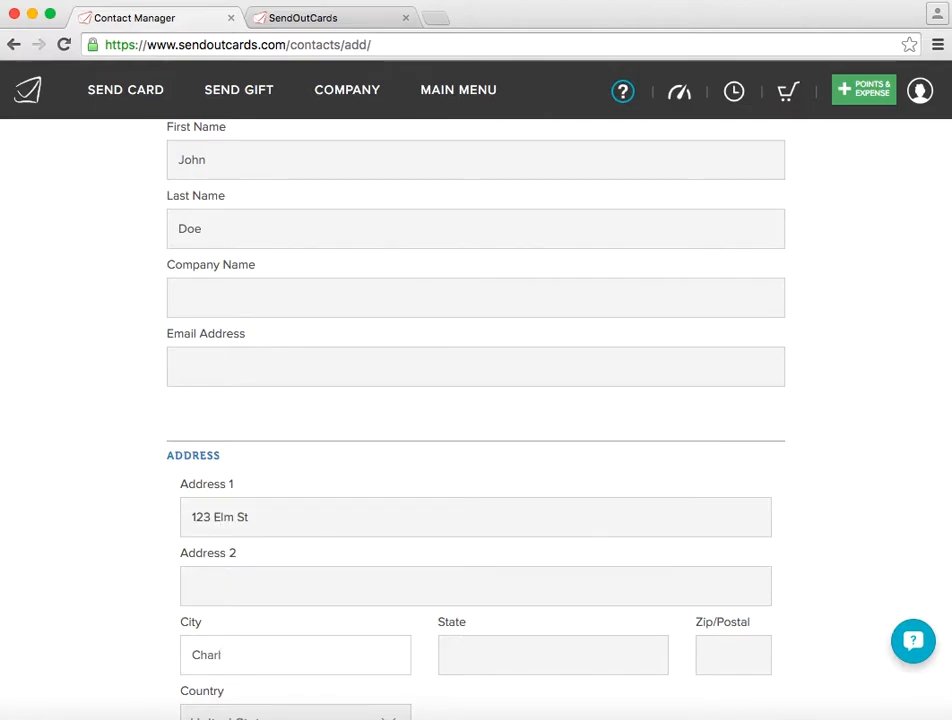
- Complete the new contact's address with the state and postal code
{"action": "key", "text": "Tab"}
{"action": "type", "text": "NC"}
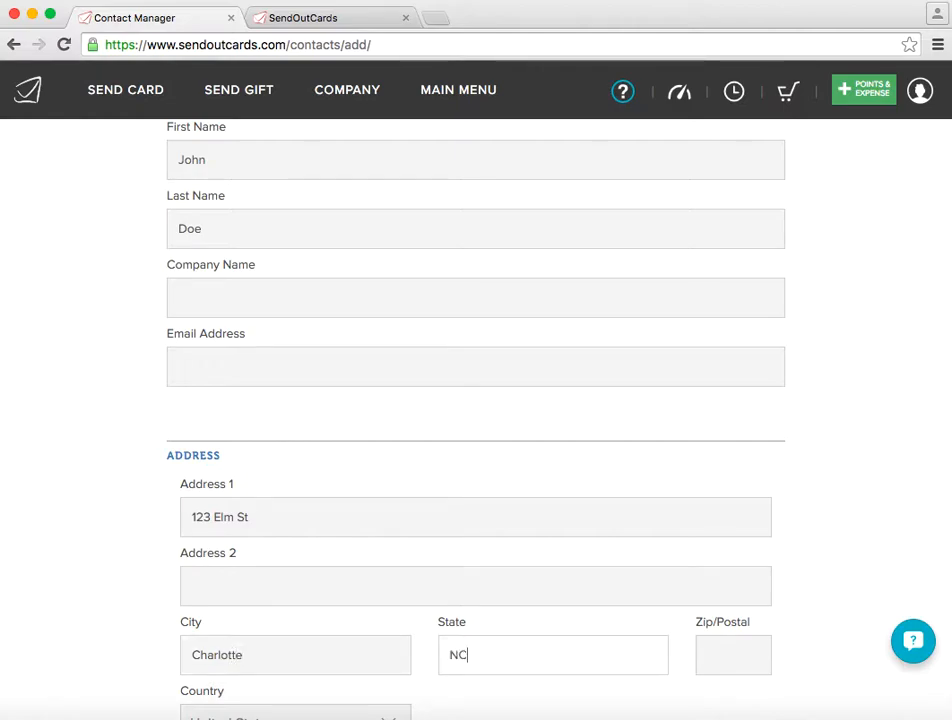
{"action": "key", "text": "Tab"}
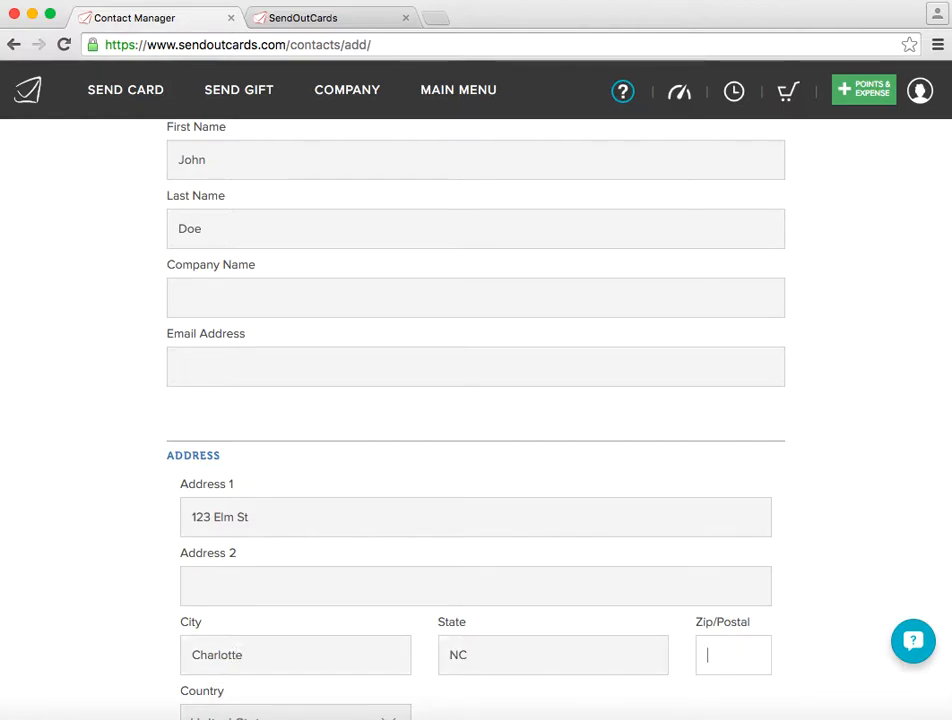
{"action": "type", "text": "28"}
{"action": "key", "text": "BackSpace"}
{"action": "key", "text": "BackSpace"}
{"action": "type", "text": "12345"}
- Review the new contact form's name, address, contact numbers, important dates, spouse and children sections
{"action": "scroll", "coordinate": [228, 443], "scroll_direction": "up", "scroll_amount": 3}
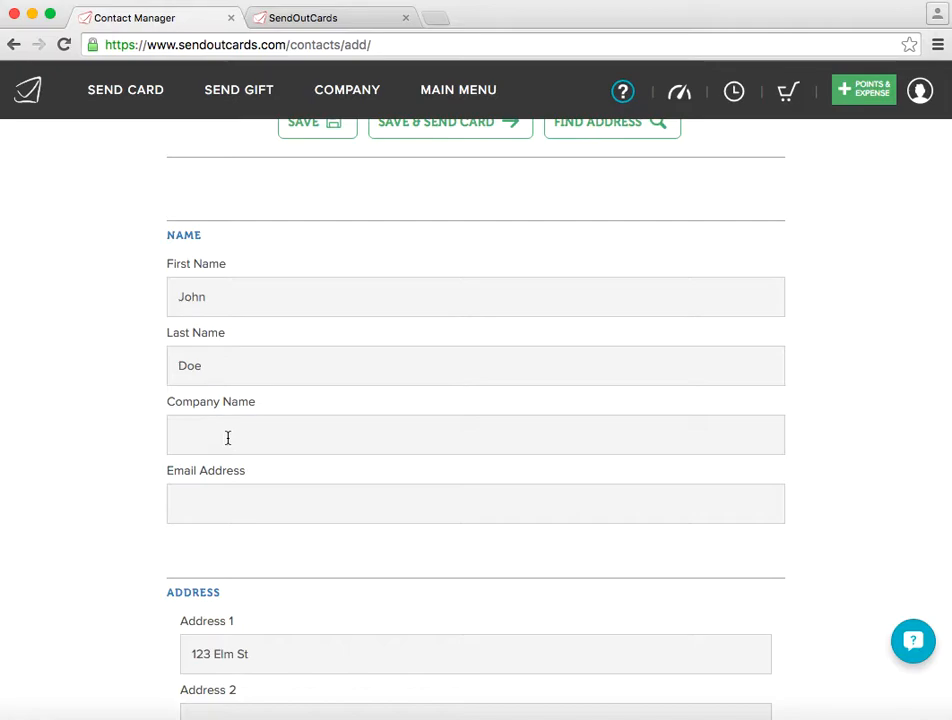
{"action": "scroll", "coordinate": [137, 517], "scroll_direction": "down", "scroll_amount": 8}
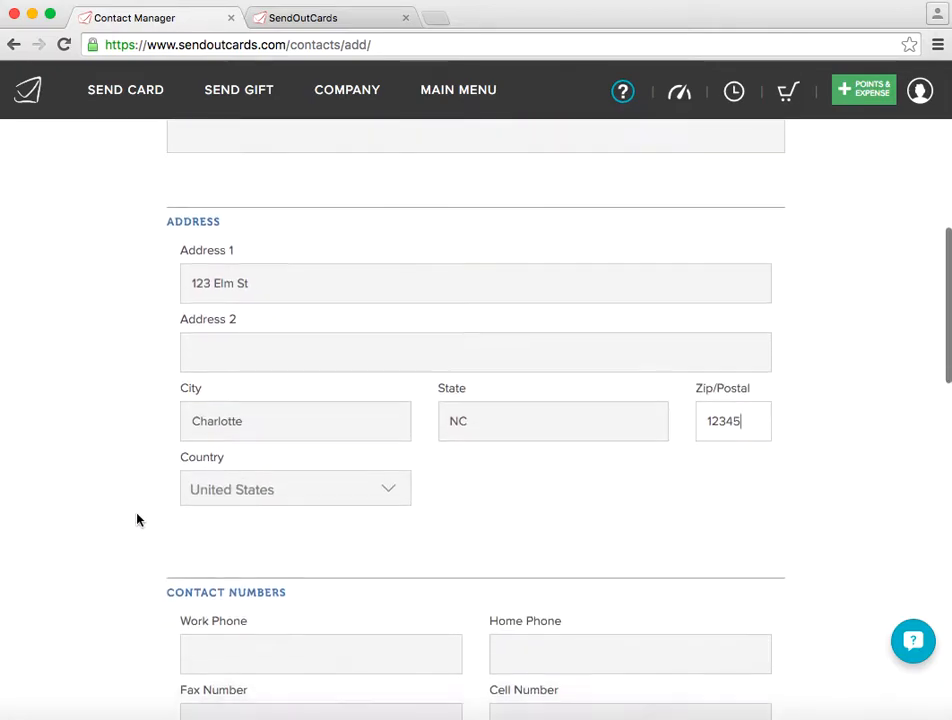
{"action": "scroll", "coordinate": [137, 519], "scroll_direction": "down", "scroll_amount": 8}
{"action": "scroll", "coordinate": [137, 519], "scroll_direction": "up", "scroll_amount": 1}
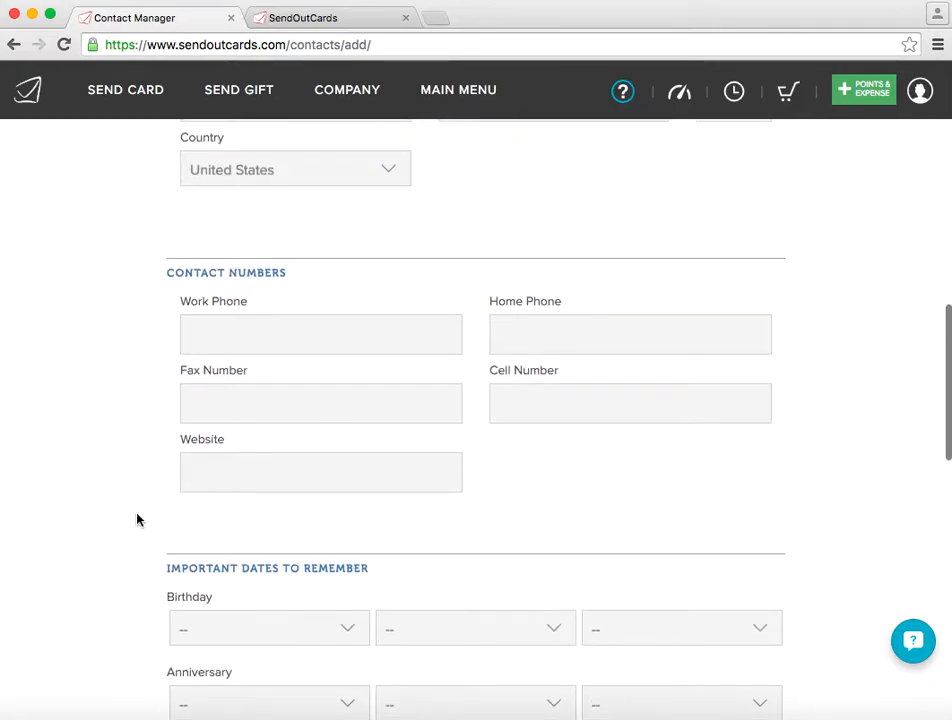
{"action": "scroll", "coordinate": [137, 519], "scroll_direction": "up", "scroll_amount": 7}
{"action": "scroll", "coordinate": [137, 519], "scroll_direction": "down", "scroll_amount": 1}
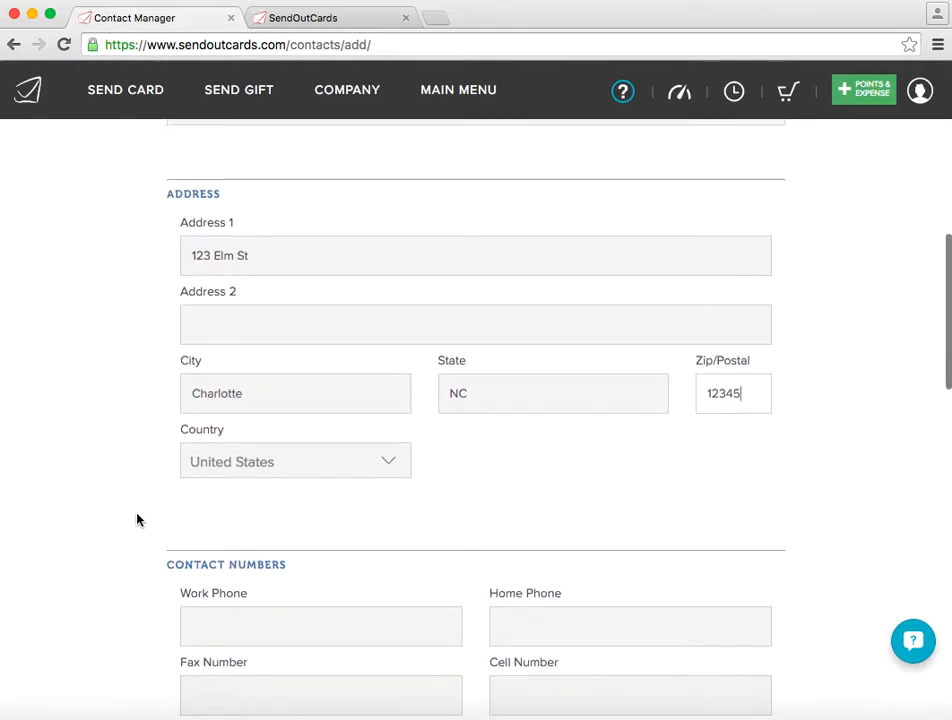
{"action": "scroll", "coordinate": [321, 480], "scroll_direction": "down", "scroll_amount": 6}
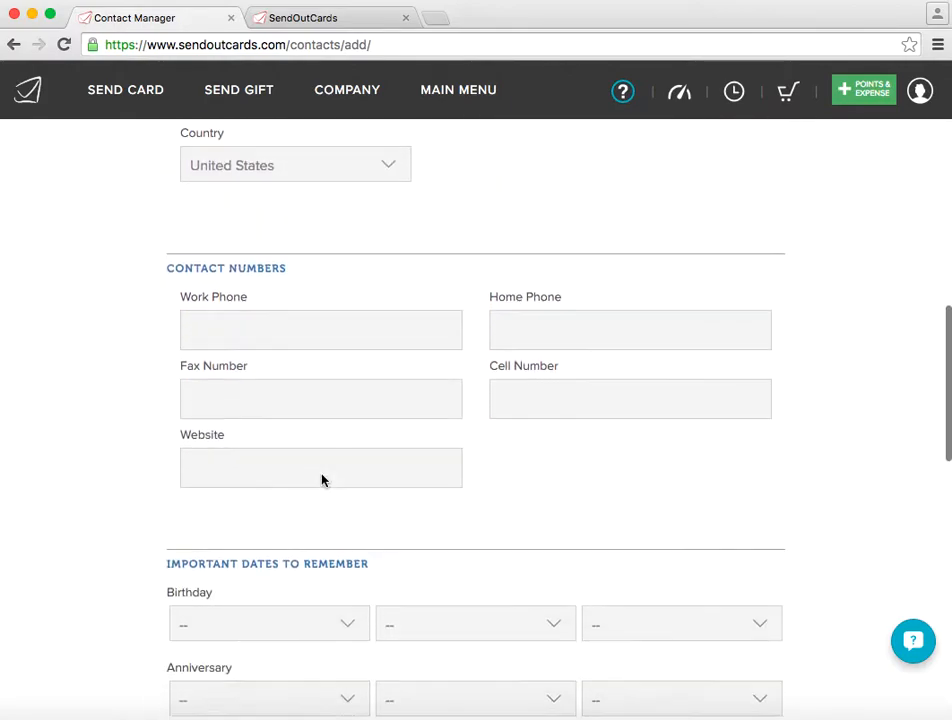
{"action": "scroll", "coordinate": [321, 480], "scroll_direction": "down", "scroll_amount": 8}
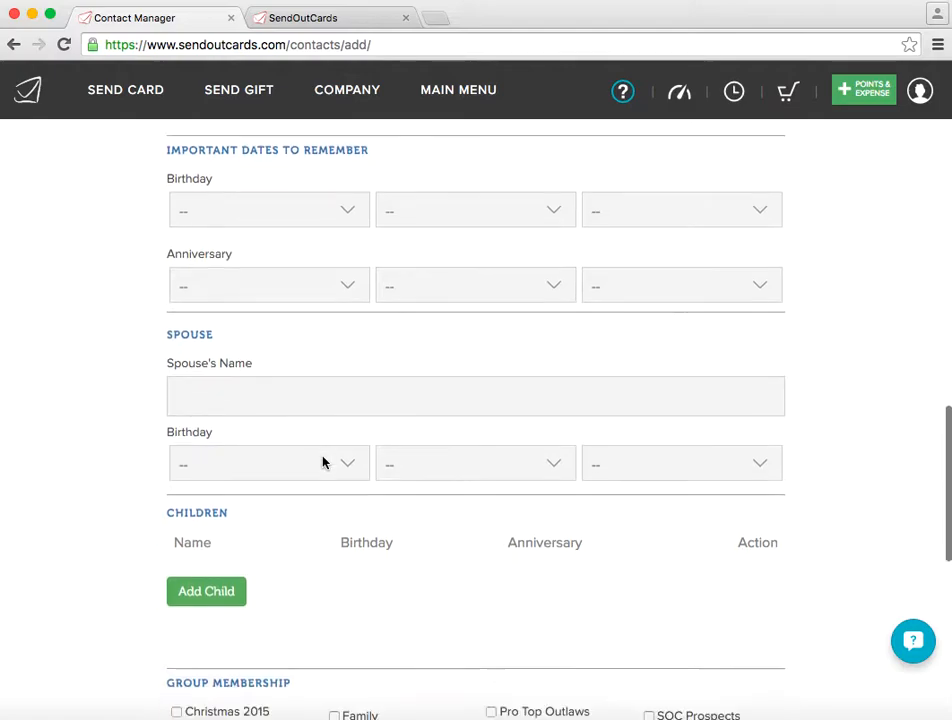
- Assign the new contact to the Facebook Friends group and save the contact
{"action": "scroll", "coordinate": [322, 462], "scroll_direction": "down", "scroll_amount": 6}
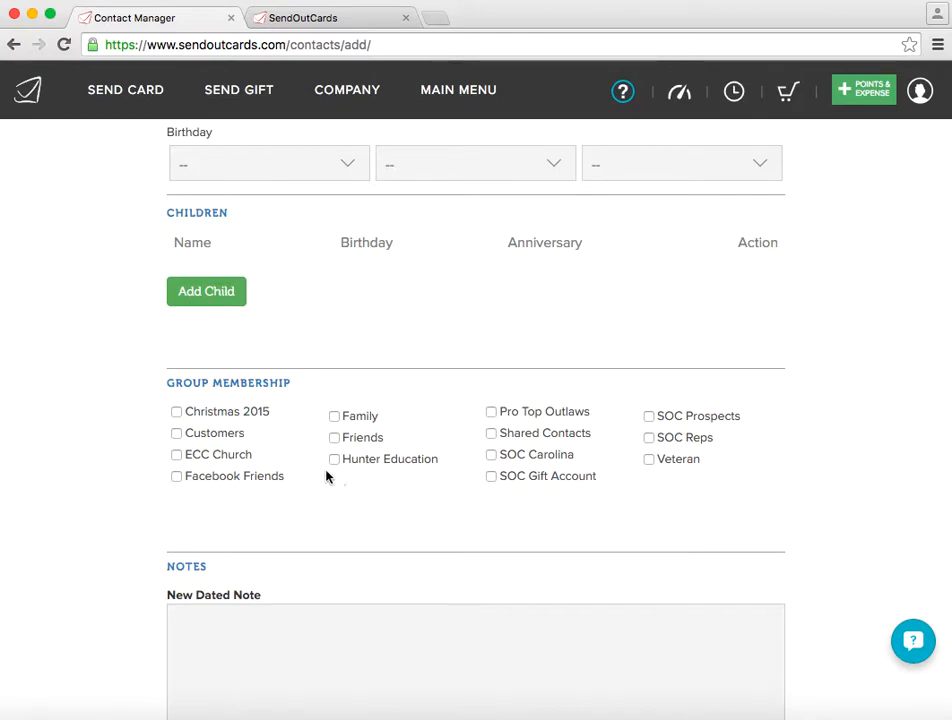
{"action": "left_click", "coordinate": [177, 477]}
{"action": "scroll", "coordinate": [232, 355], "scroll_direction": "down", "scroll_amount": 5}
{"action": "left_click", "coordinate": [324, 617]}
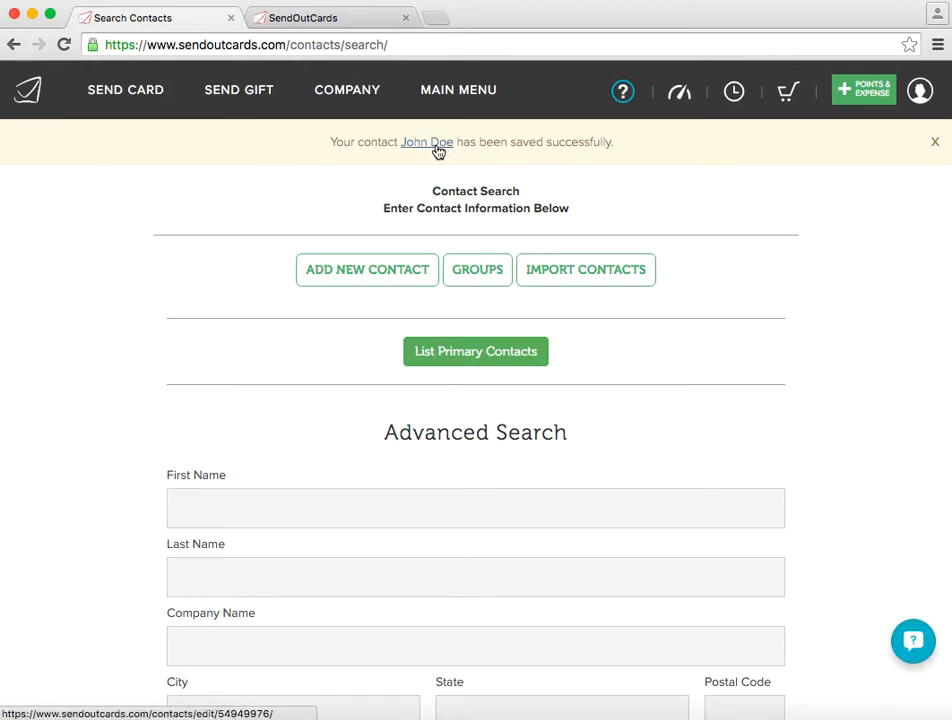
- Look over the advanced search fields on the Contact Search page
{"action": "scroll", "coordinate": [368, 620], "scroll_direction": "down", "scroll_amount": 3}
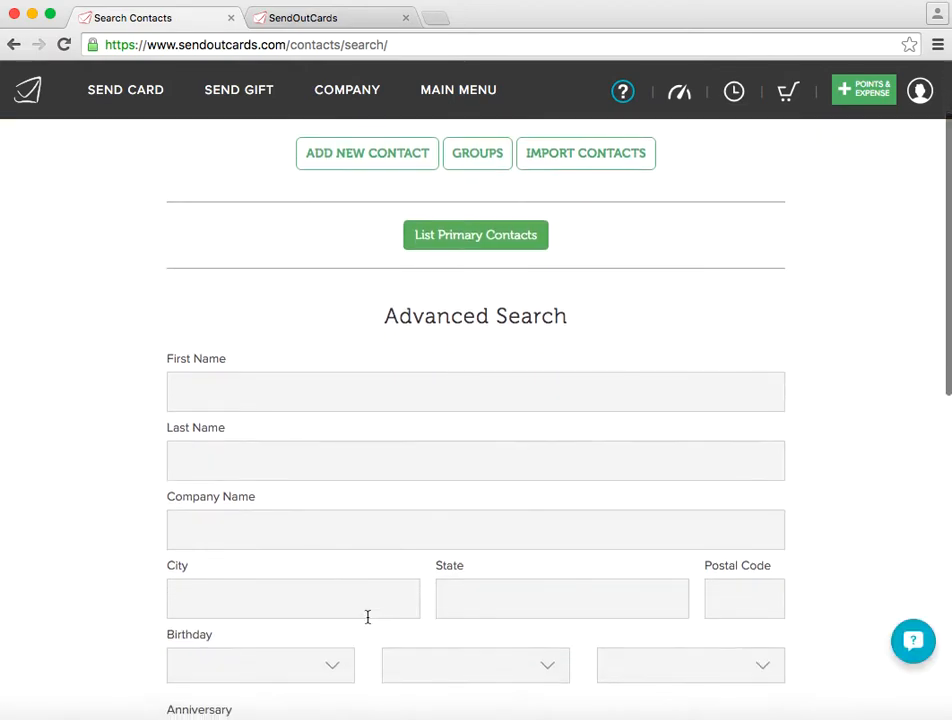
{"action": "scroll", "coordinate": [393, 505], "scroll_direction": "down", "scroll_amount": 10}
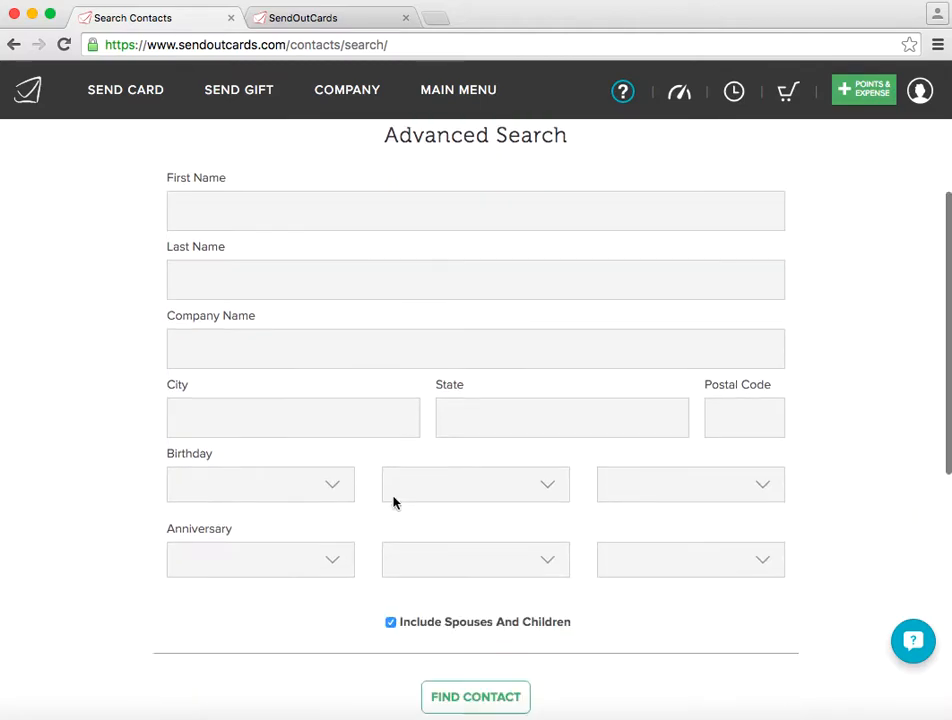
{"action": "scroll", "coordinate": [393, 505], "scroll_direction": "up", "scroll_amount": 12}
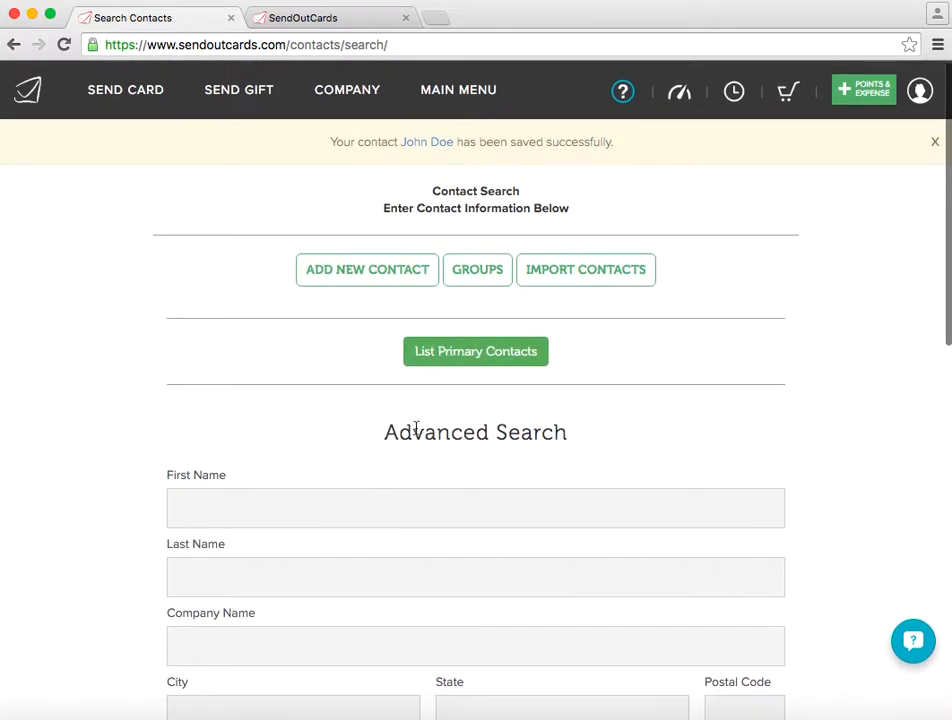
- Open the newly saved contact's record and start enabling a gift account for it
{"action": "left_click", "coordinate": [430, 143]}
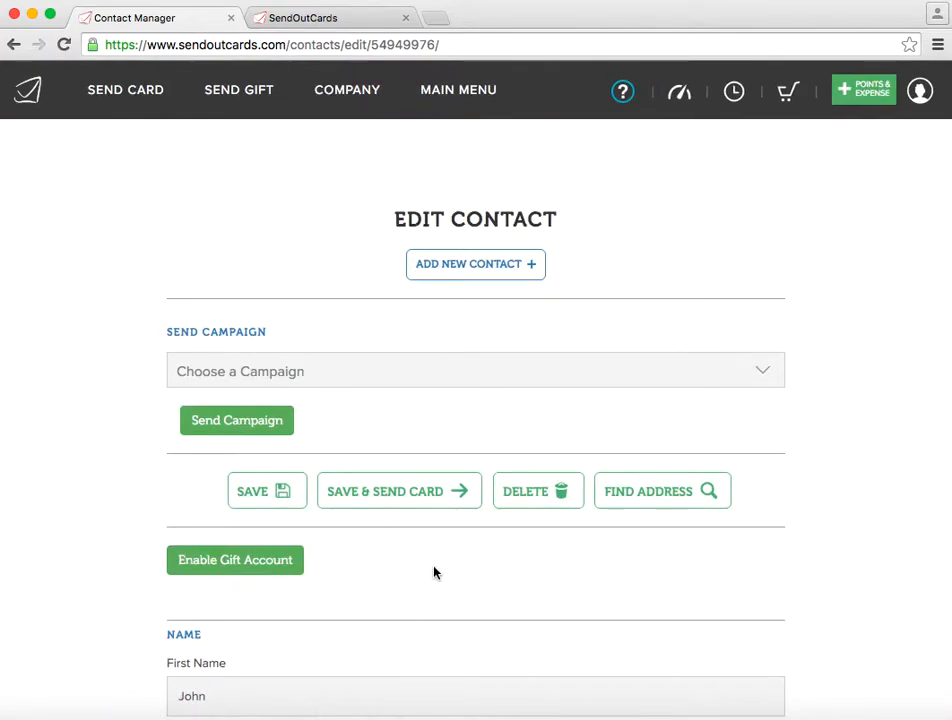
{"action": "scroll", "coordinate": [435, 571], "scroll_direction": "down", "scroll_amount": 1}
{"action": "scroll", "coordinate": [434, 572], "scroll_direction": "down", "scroll_amount": 3}
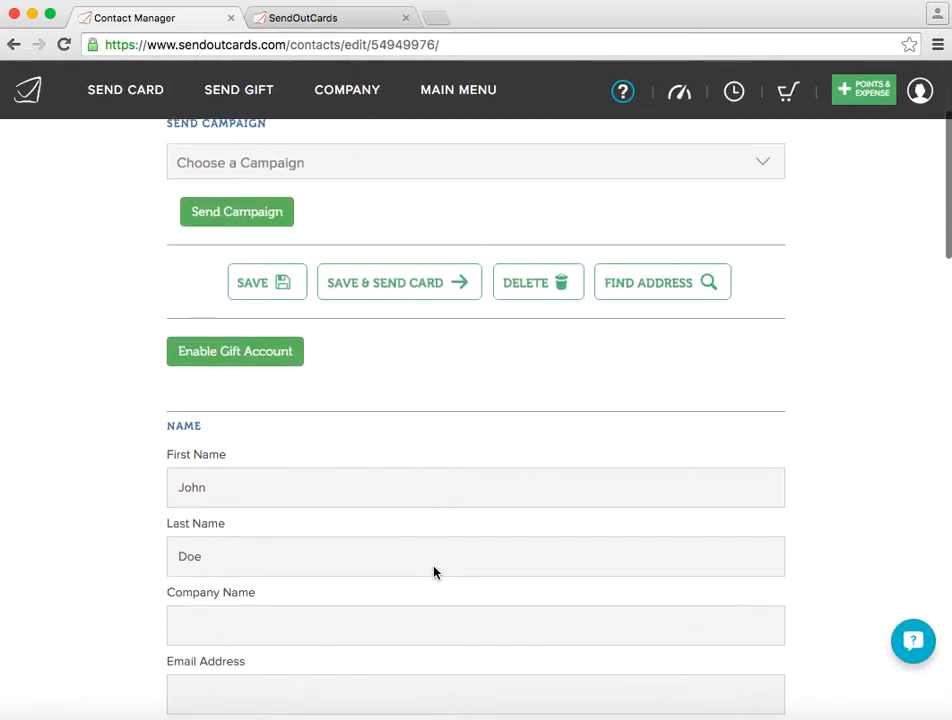
{"action": "left_click", "coordinate": [263, 353]}
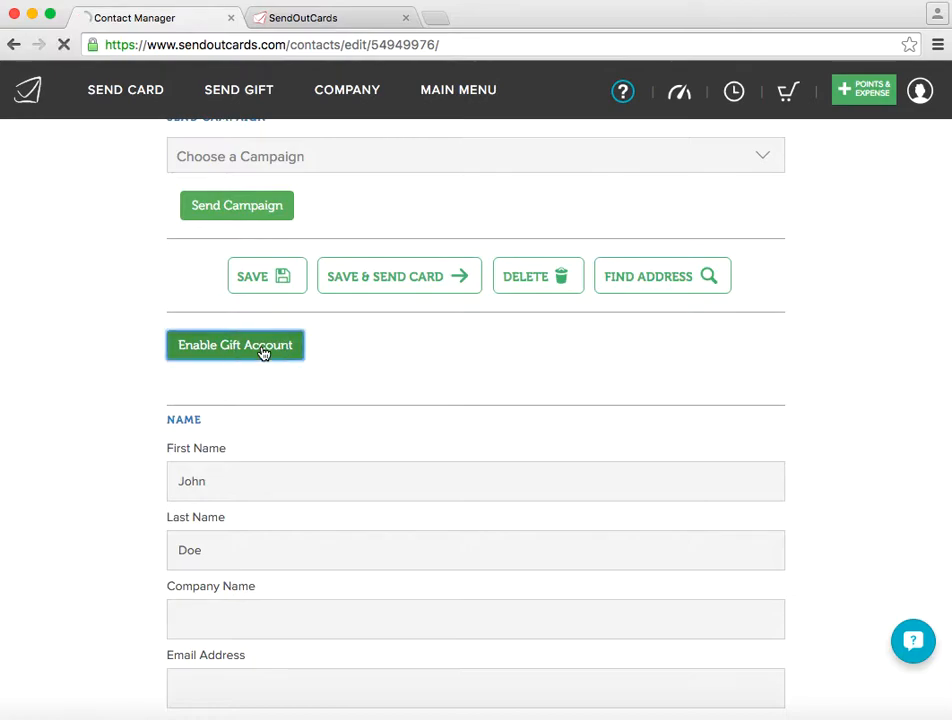
- Set the gift account's lifetime to 30
{"action": "left_click", "coordinate": [268, 292]}
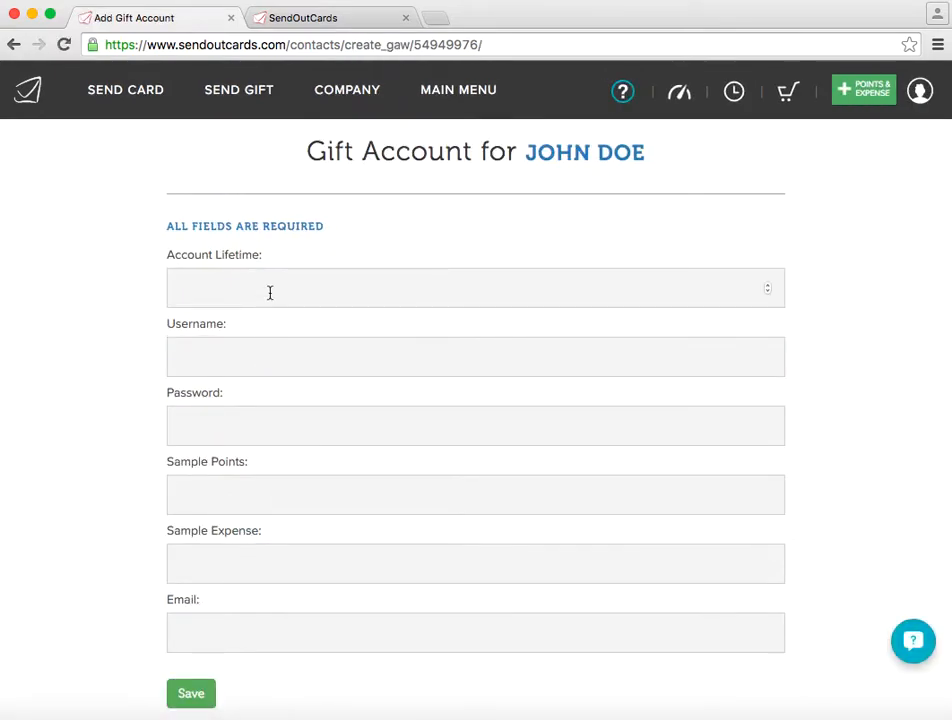
{"action": "type", "text": "30"}
{"action": "key", "text": "Tab"}
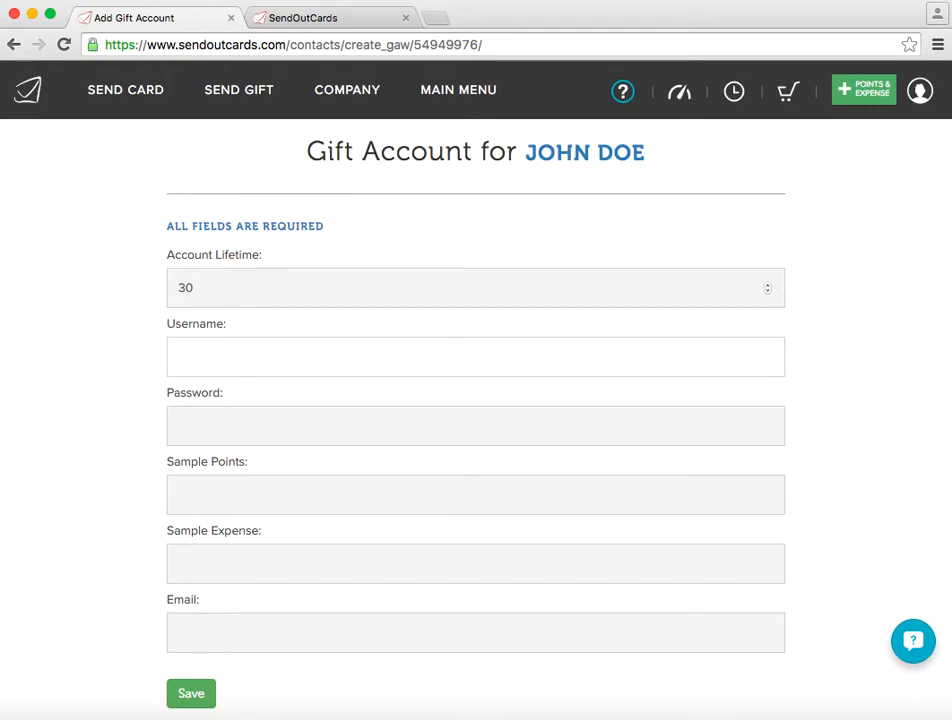
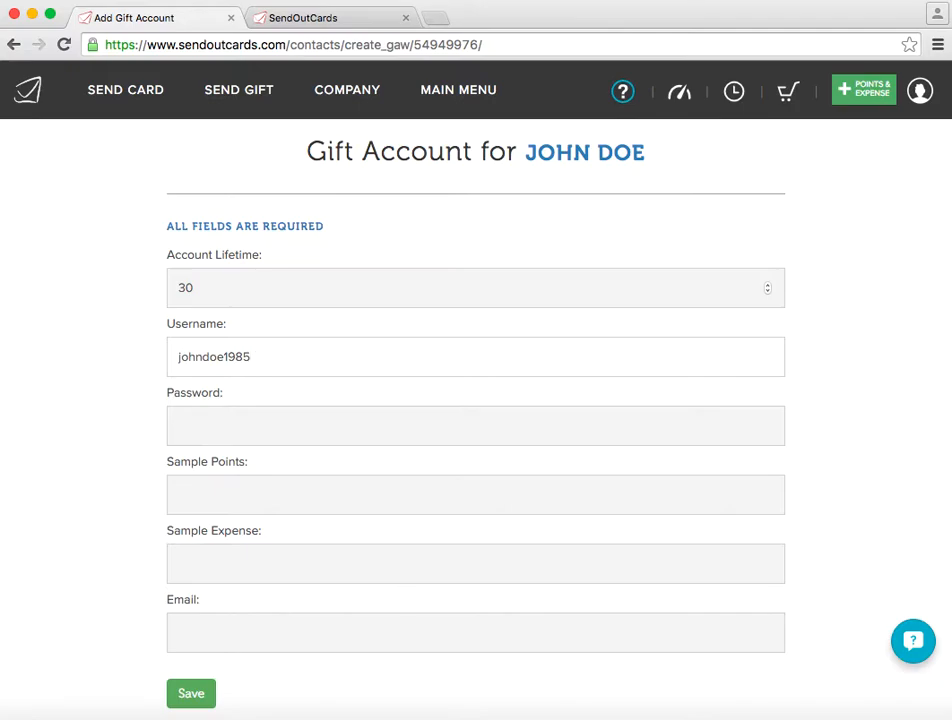
- Enter the gift account's username and password
{"action": "key", "text": "Tab"}
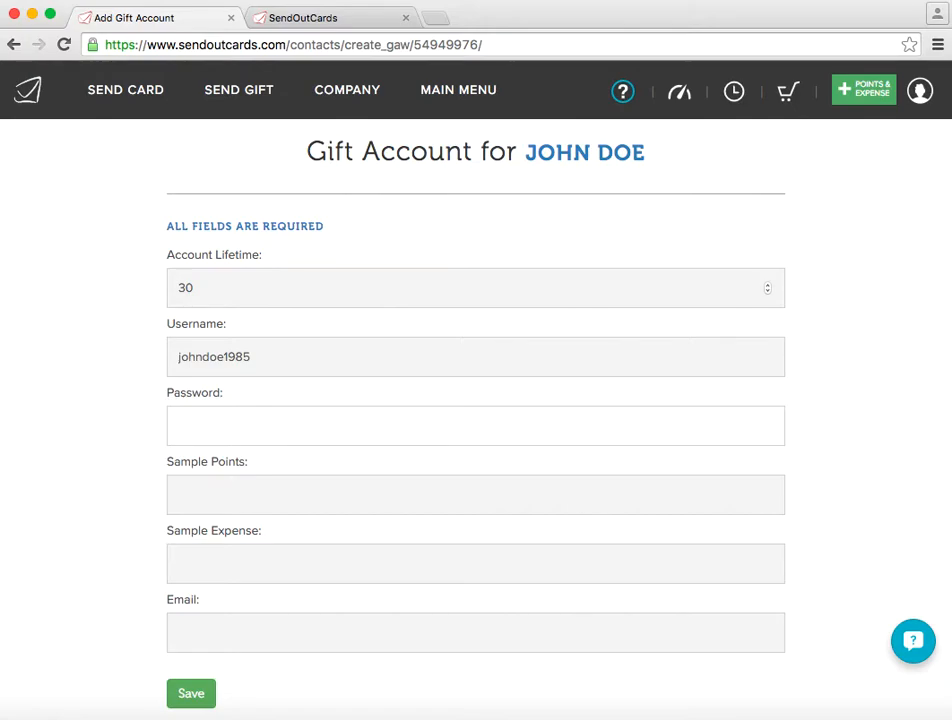
- Set the gift account's sample points to 8 and its sample expense to .98
{"action": "left_click", "coordinate": [242, 491]}
{"action": "scroll", "coordinate": [242, 491], "scroll_direction": "down", "scroll_amount": 20}
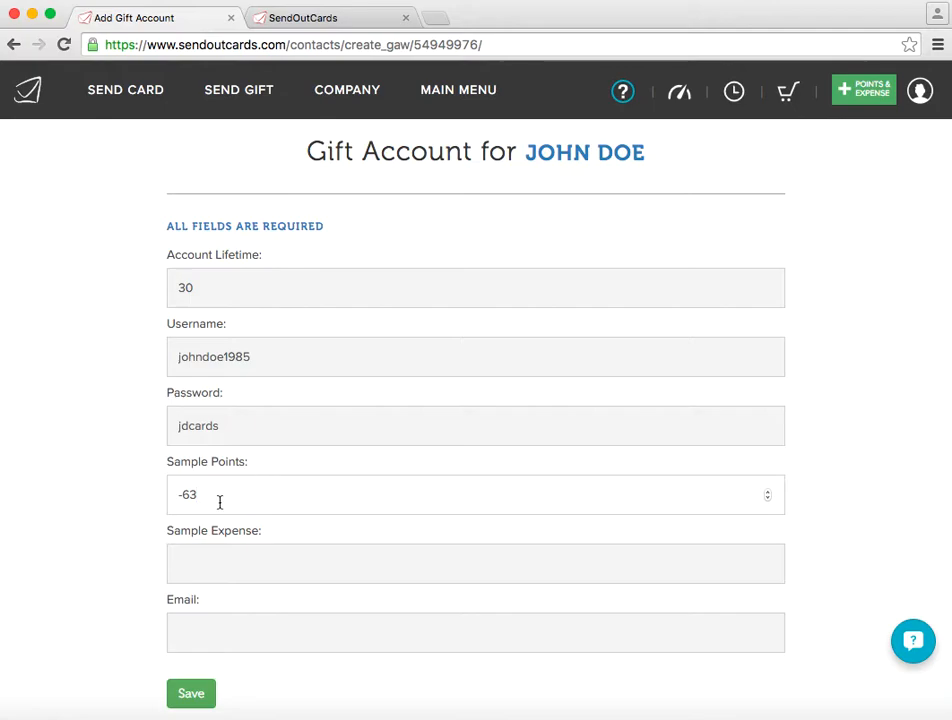
{"action": "left_click_drag", "start_coordinate": [223, 501], "coordinate": [161, 500]}
{"action": "type", "text": "8"}
{"action": "left_click", "coordinate": [209, 569]}
{"action": "type", "text": ".98"}
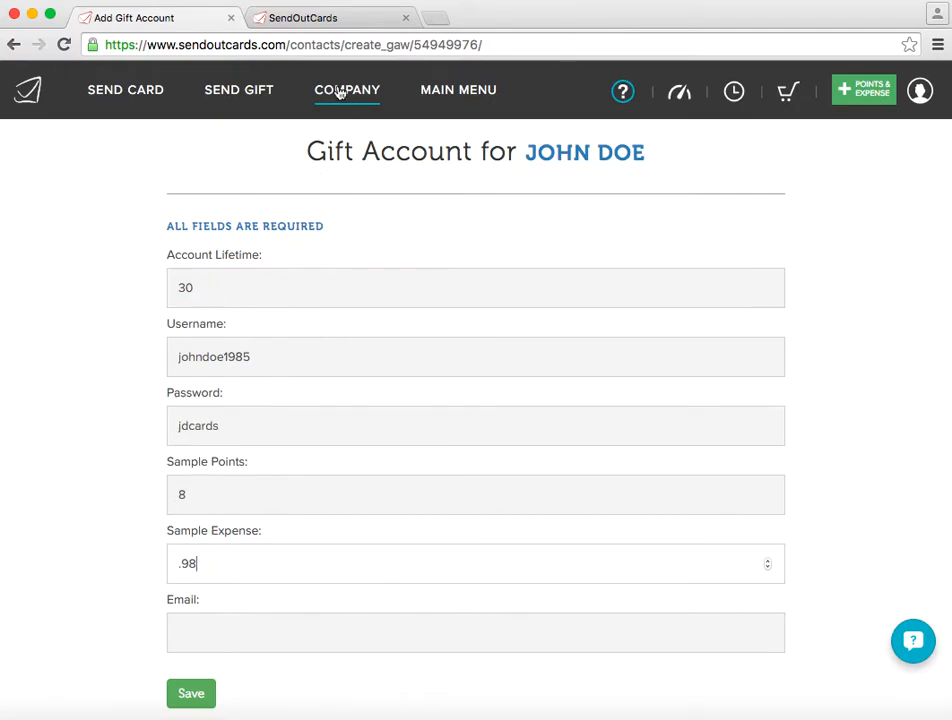
- Switch to the personalized site and open its navigation menu to view the Send a Free Card option
{"action": "left_click", "coordinate": [345, 23]}
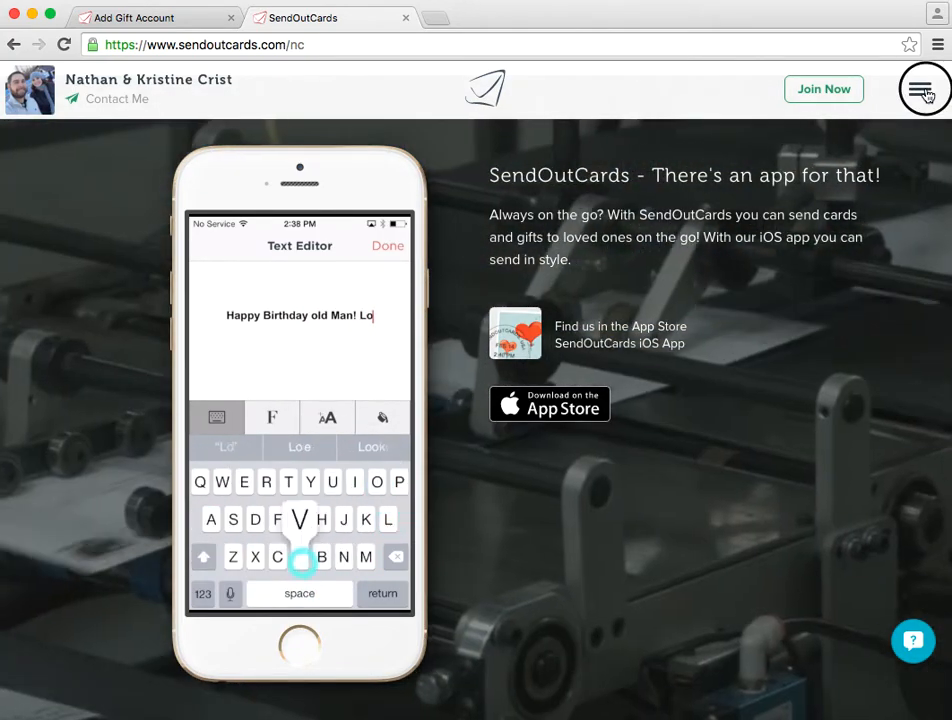
{"action": "left_click", "coordinate": [924, 93]}
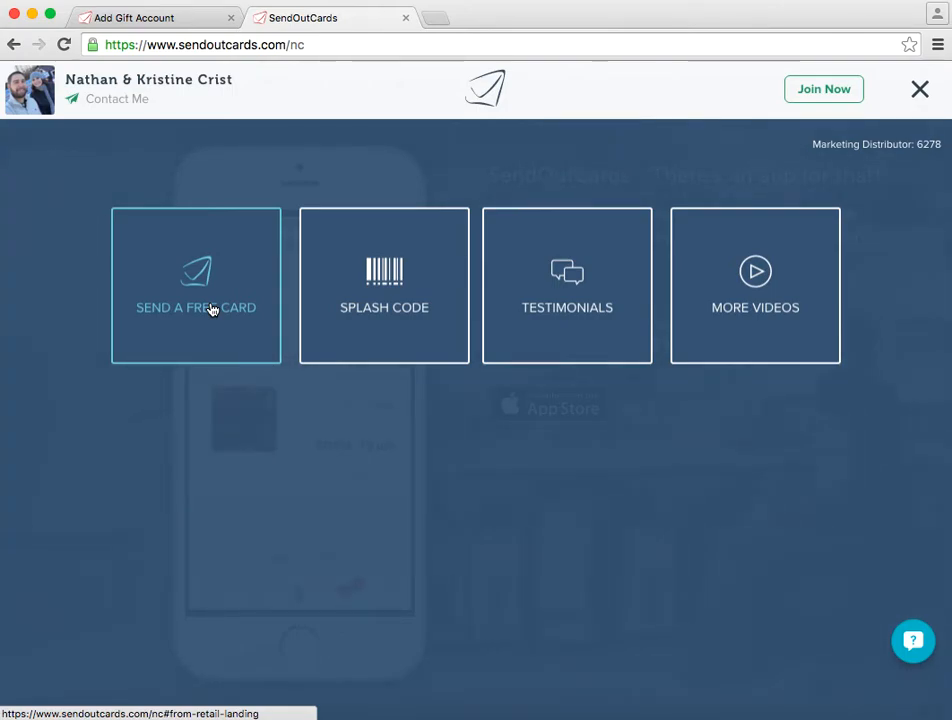
- Return to the contact's gift account form and re-enter the sample expense as 0.98
{"action": "left_click", "coordinate": [176, 22]}
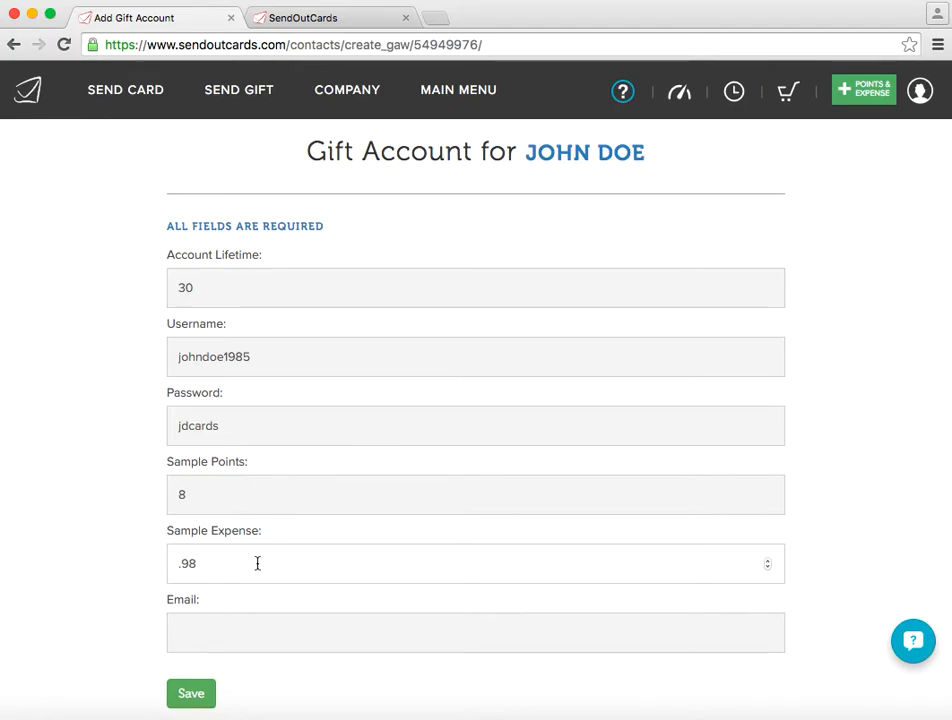
{"action": "scroll", "coordinate": [257, 564], "scroll_direction": "down", "scroll_amount": 20}
{"action": "scroll", "coordinate": [257, 564], "scroll_direction": "up", "scroll_amount": 20}
{"action": "scroll", "coordinate": [257, 564], "scroll_direction": "down", "scroll_amount": 17}
{"action": "left_click_drag", "start_coordinate": [170, 563], "coordinate": [191, 563]}
{"action": "type", "text": "98"}
{"action": "key", "text": "Tab"}
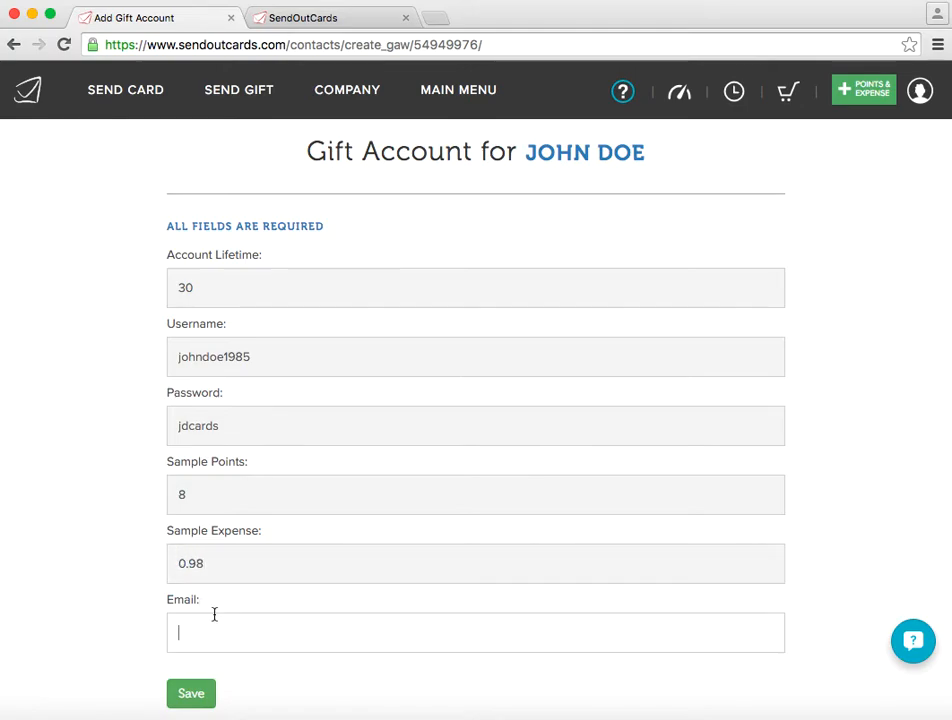
- Look over the gift account form, and check the account profile menu for the points balance and Personal Website Options before closing it
{"action": "scroll", "coordinate": [214, 614], "scroll_direction": "down", "scroll_amount": 2}
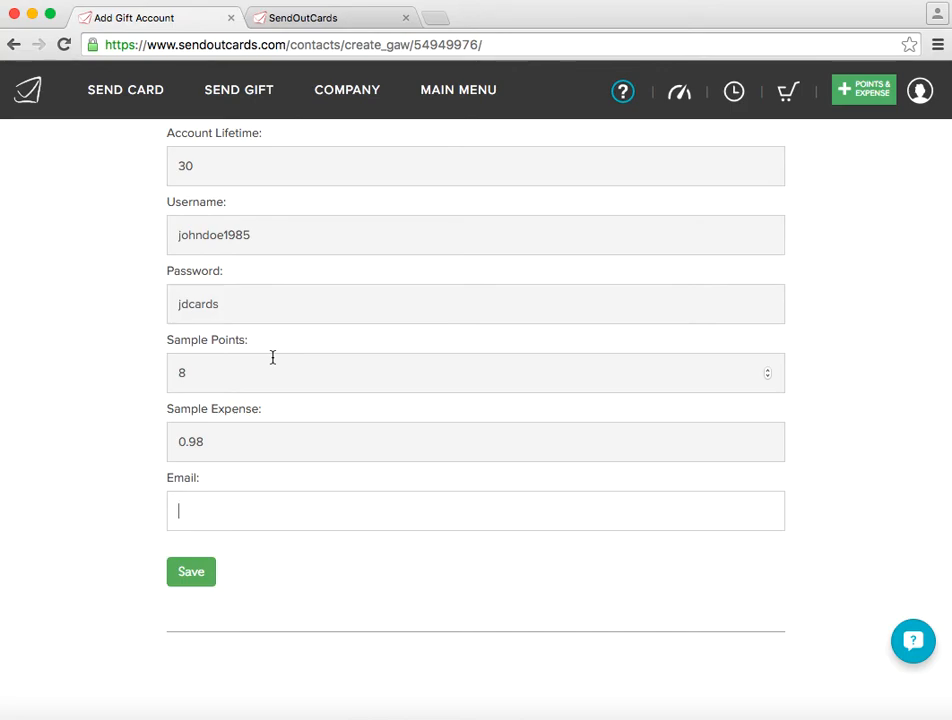
{"action": "mouse_move", "coordinate": [421, 89]}
{"action": "scroll", "coordinate": [228, 630], "scroll_direction": "up", "scroll_amount": 3}
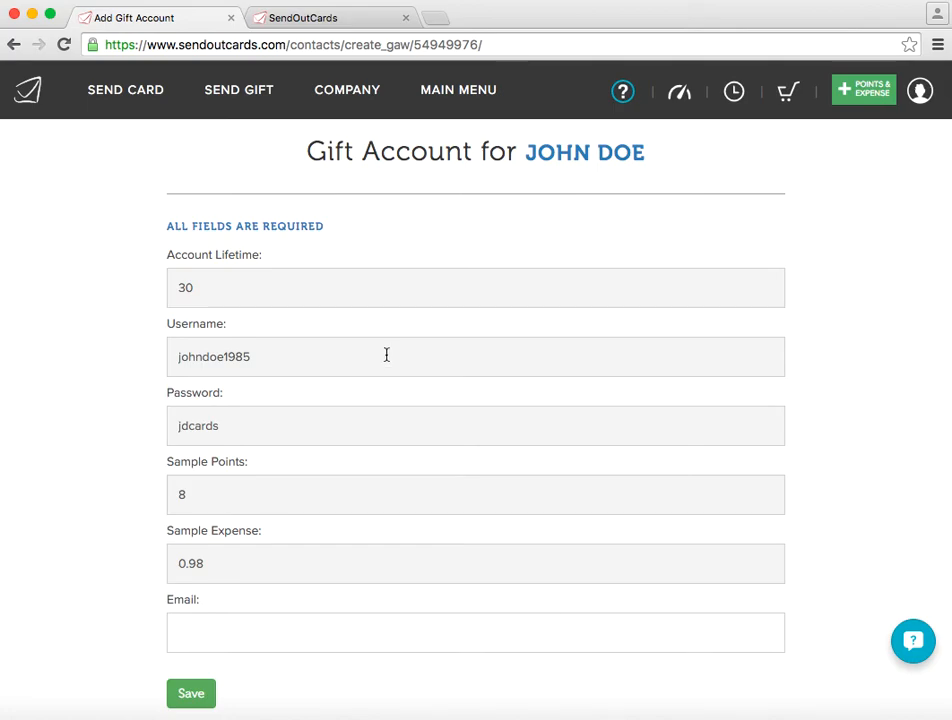
{"action": "left_click", "coordinate": [919, 92]}
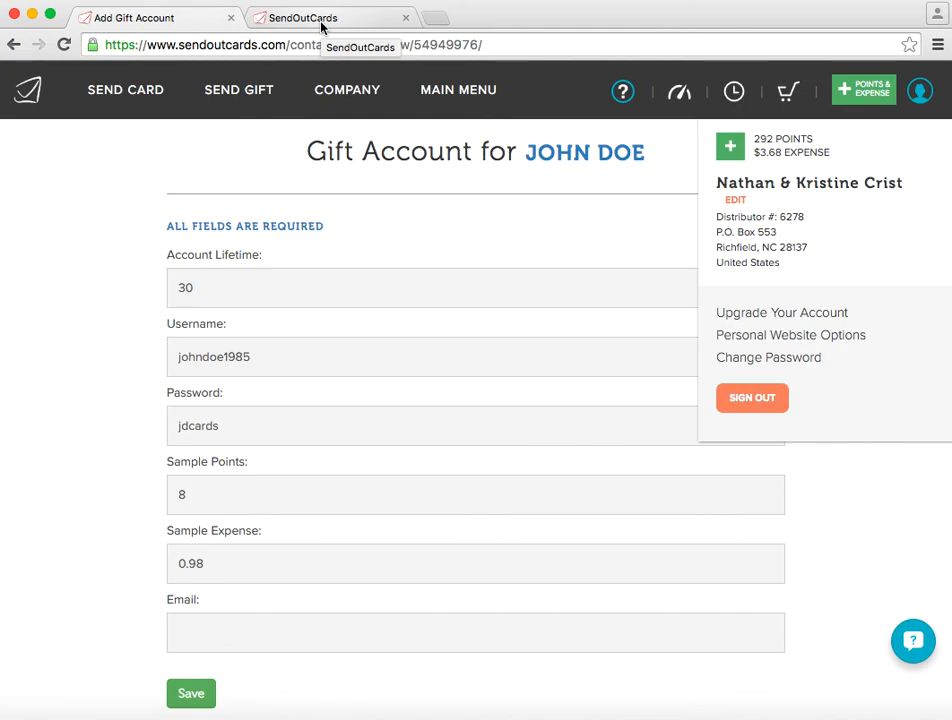
{"action": "left_click", "coordinate": [170, 179]}
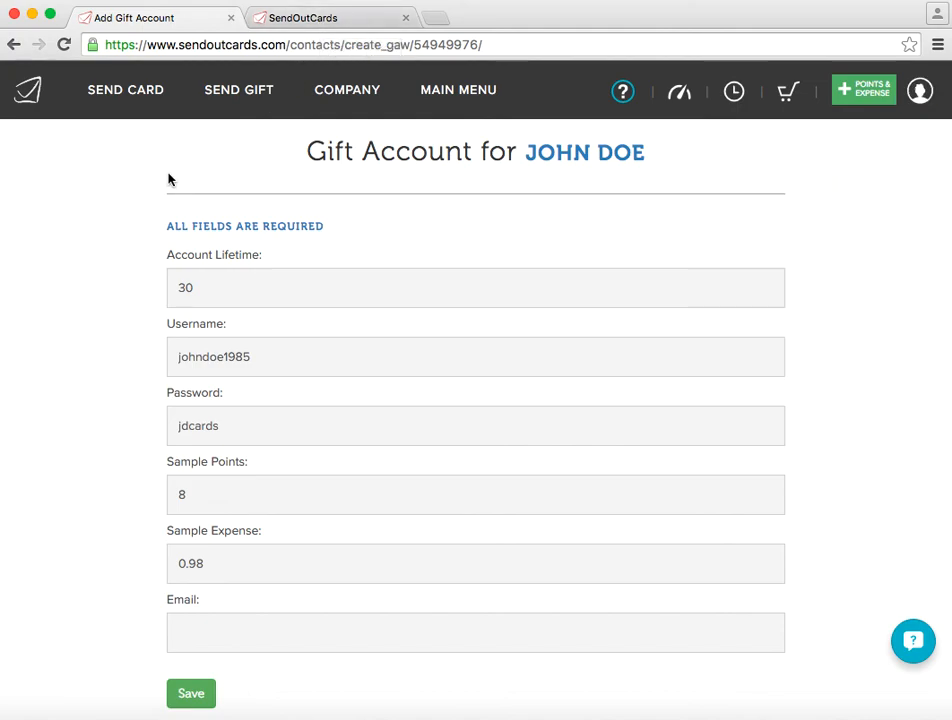